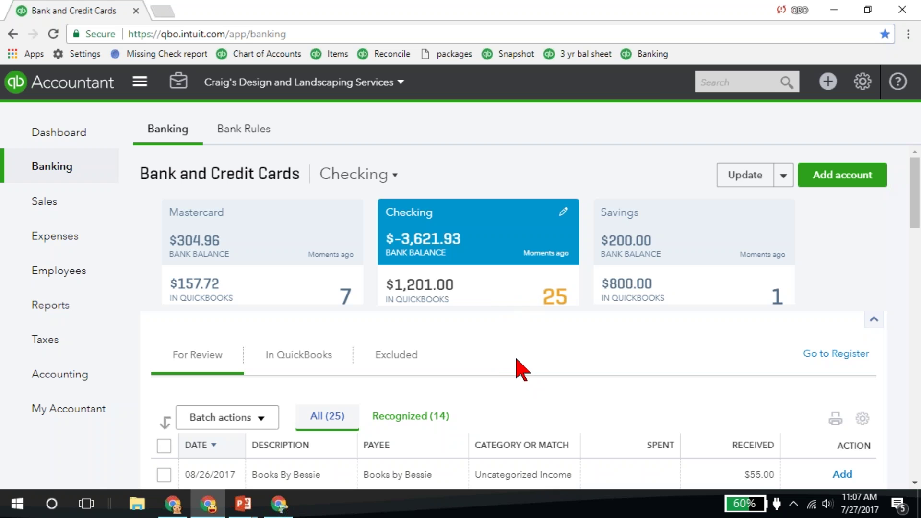
- Batch-accept all 14 recognized matched Checking transactions, leaving 11 shown for review
{"action": "left_click", "coordinate": [44, 166]}
{"action": "scroll", "coordinate": [497, 297], "scroll_direction": "down", "scroll_amount": 1}
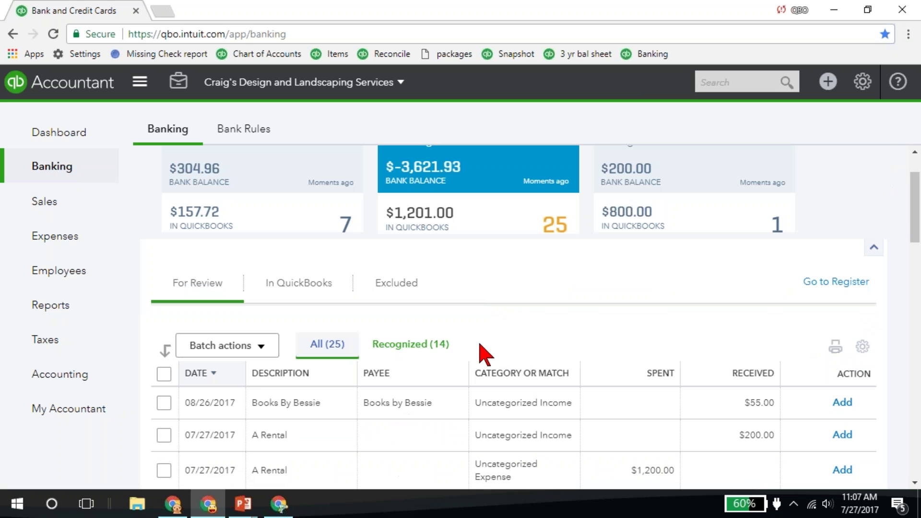
{"action": "left_click", "coordinate": [425, 352]}
{"action": "scroll", "coordinate": [427, 369], "scroll_direction": "down", "scroll_amount": 2}
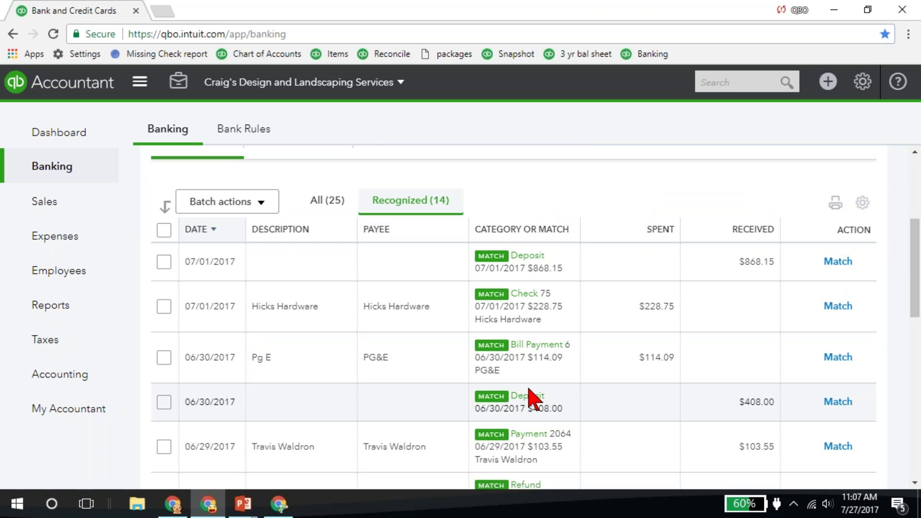
{"action": "left_click", "coordinate": [163, 231]}
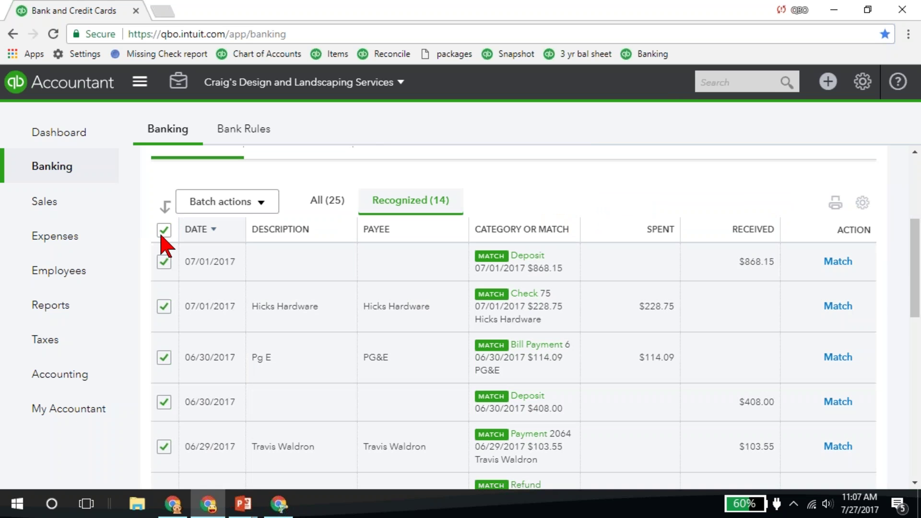
{"action": "left_click", "coordinate": [194, 204]}
{"action": "left_click", "coordinate": [213, 232]}
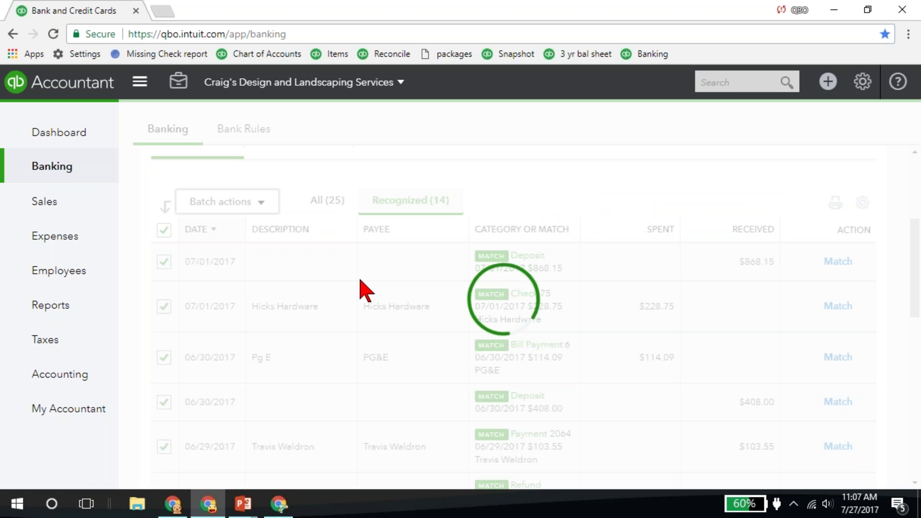
{"action": "left_click", "coordinate": [318, 307]}
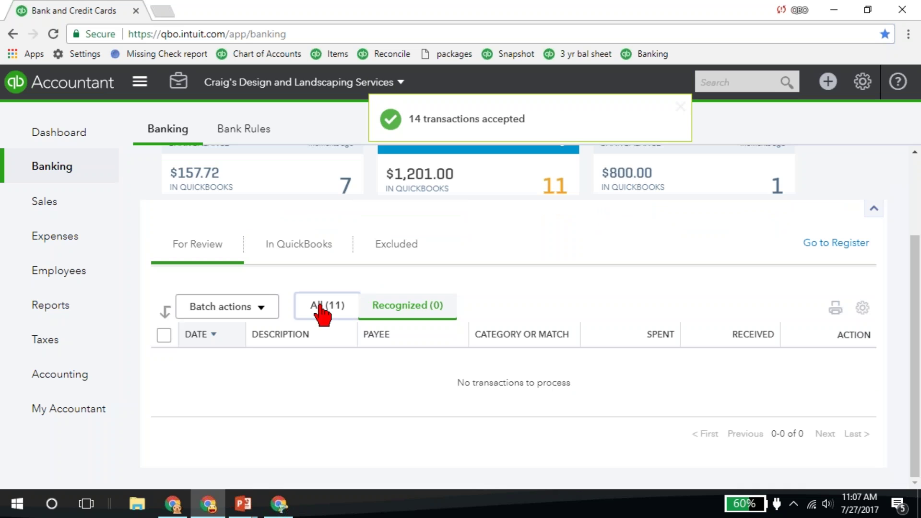
- Open Manage rules from the Update menu to list the Fuel, Starbucks and Owner Mobile Phone rules
{"action": "scroll", "coordinate": [331, 345], "scroll_direction": "down", "scroll_amount": 3}
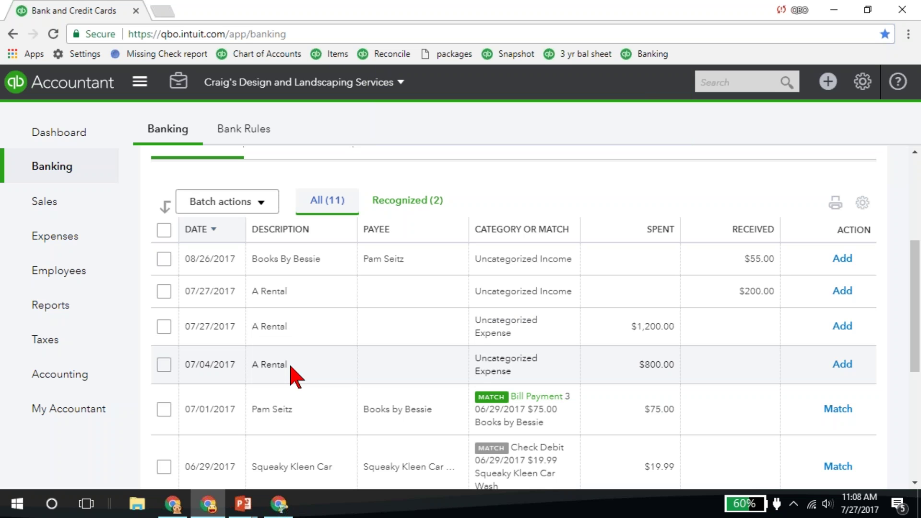
{"action": "scroll", "coordinate": [295, 374], "scroll_direction": "up", "scroll_amount": 5}
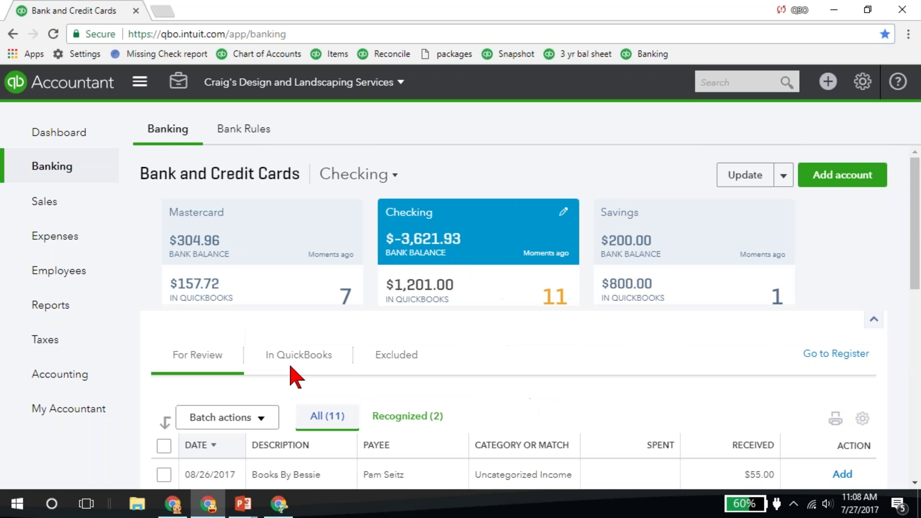
{"action": "left_click", "coordinate": [783, 176]}
{"action": "left_click", "coordinate": [743, 225]}
{"action": "left_click", "coordinate": [417, 191]}
- Create a new rule named 'A Rental' whose bank text contains 'A rental'
{"action": "left_click", "coordinate": [841, 179]}
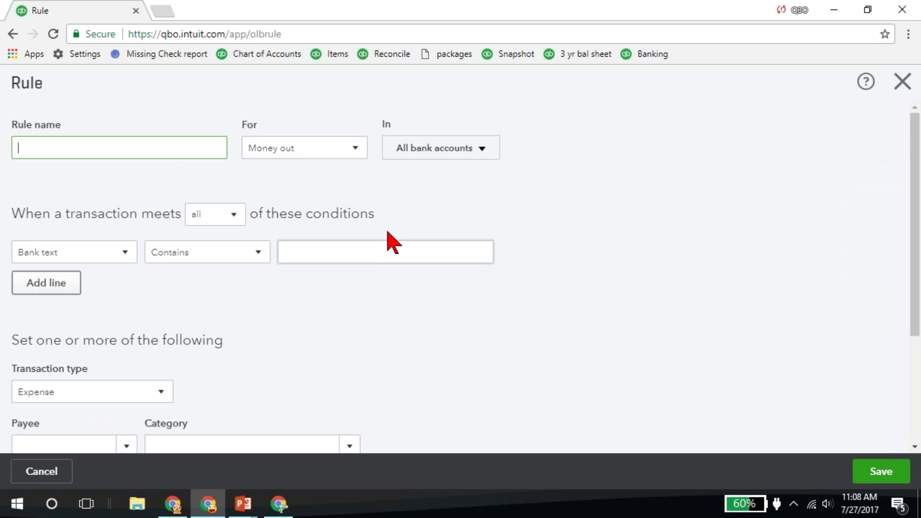
{"action": "type", "text": "A Rental"}
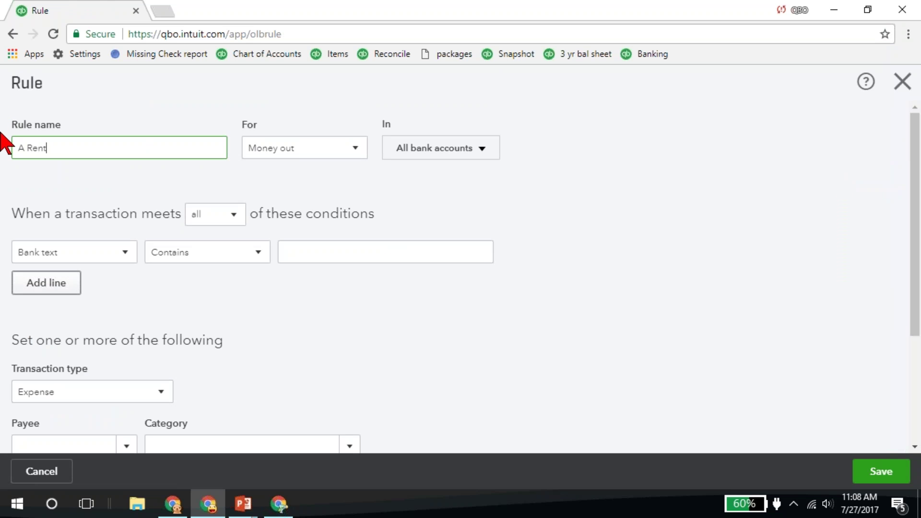
{"action": "key", "text": "Tab"}
{"action": "key", "text": "Tab"}
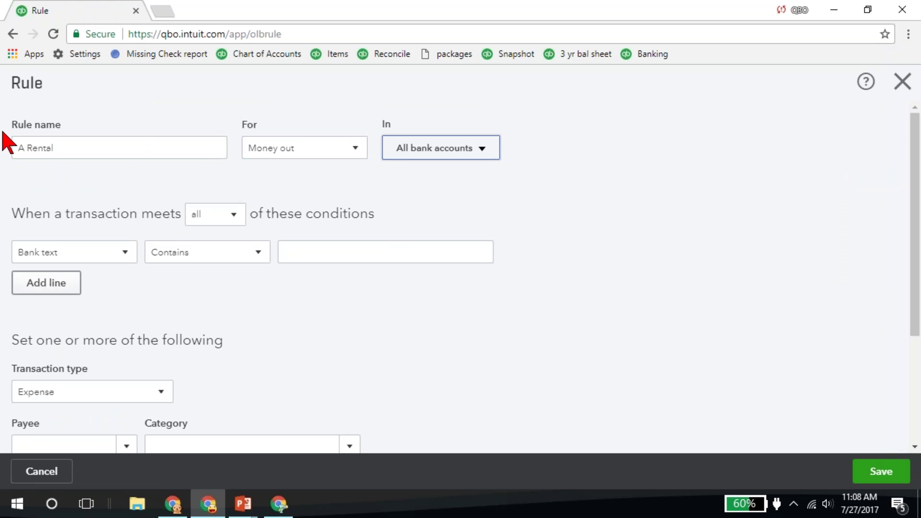
{"action": "left_click", "coordinate": [303, 251]}
{"action": "type", "text": "A rental"}
{"action": "key", "text": "Tab"}
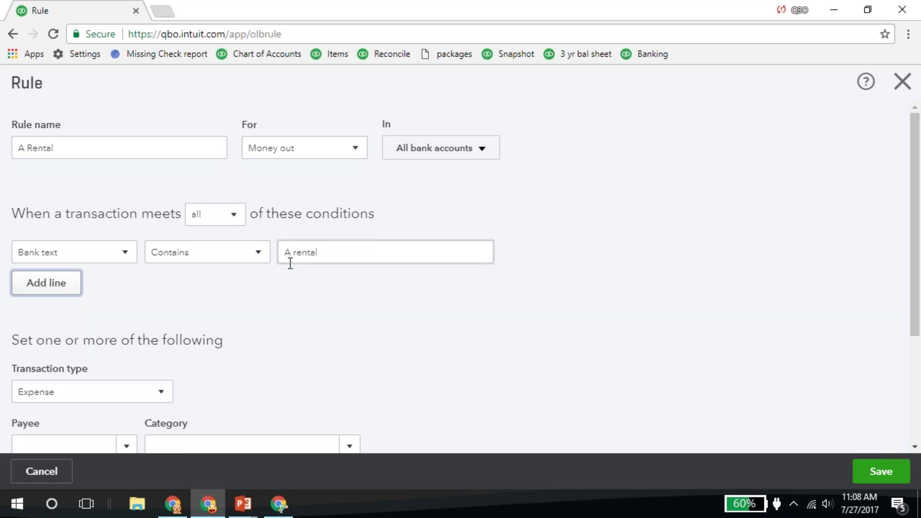
- Add a second condition requiring the amount to be less than 1,000.00
{"action": "left_click", "coordinate": [48, 285]}
{"action": "left_click", "coordinate": [53, 287]}
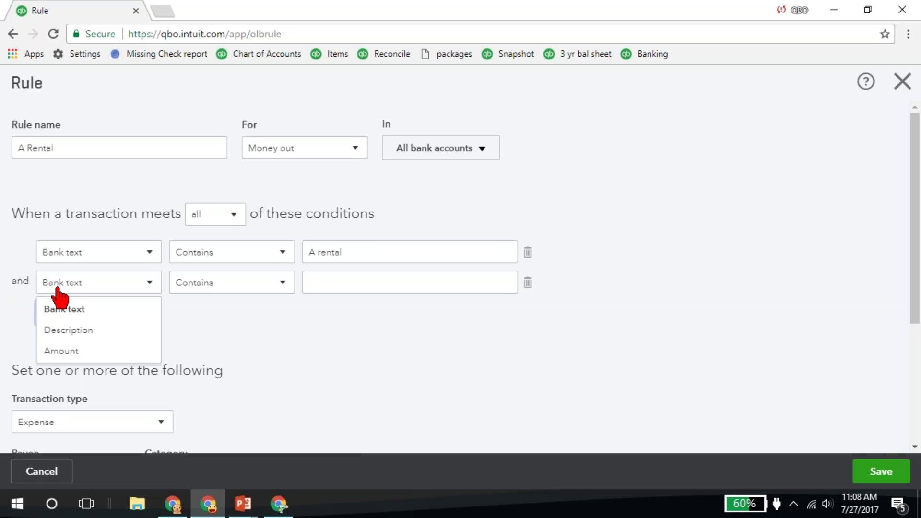
{"action": "left_click", "coordinate": [64, 352]}
{"action": "left_click", "coordinate": [204, 284]}
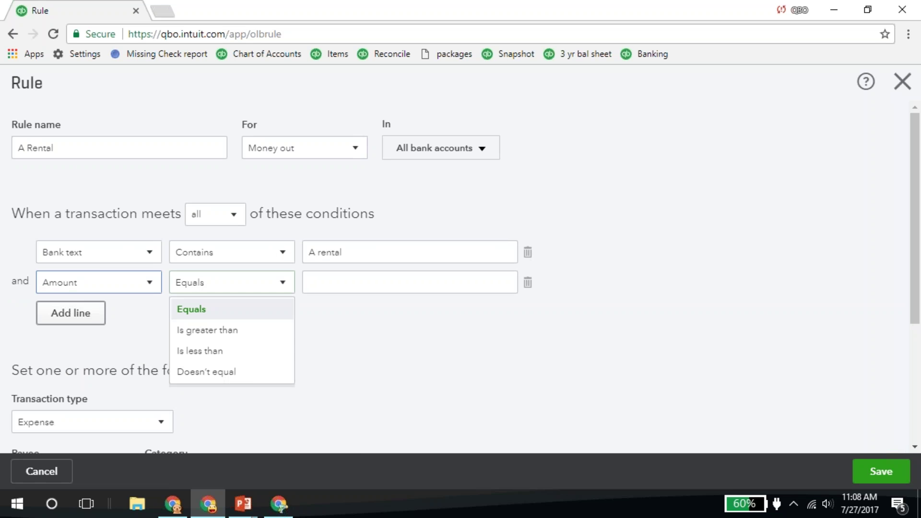
{"action": "left_click", "coordinate": [210, 351]}
{"action": "left_click", "coordinate": [318, 282]}
{"action": "type", "text": "1"}
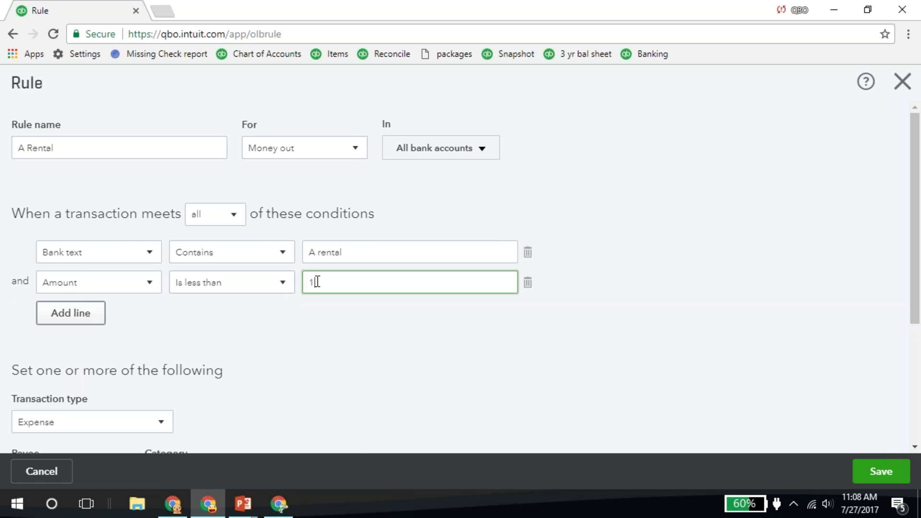
{"action": "type", "text": ",000"}
{"action": "key", "text": "Tab"}
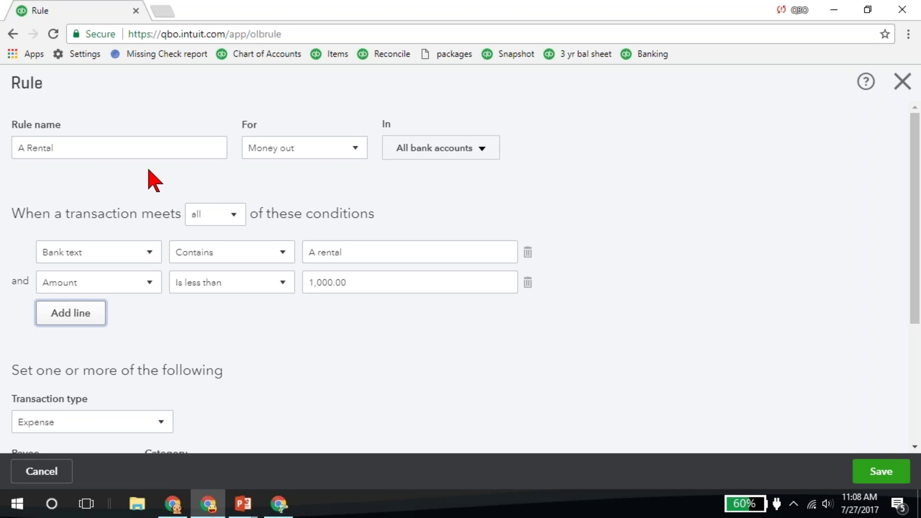
- Give the A Rental rule payee Ellis Equipment Rental and category Equipment Rental, set it to auto-add, and save it
{"action": "scroll", "coordinate": [319, 319], "scroll_direction": "down", "scroll_amount": 3}
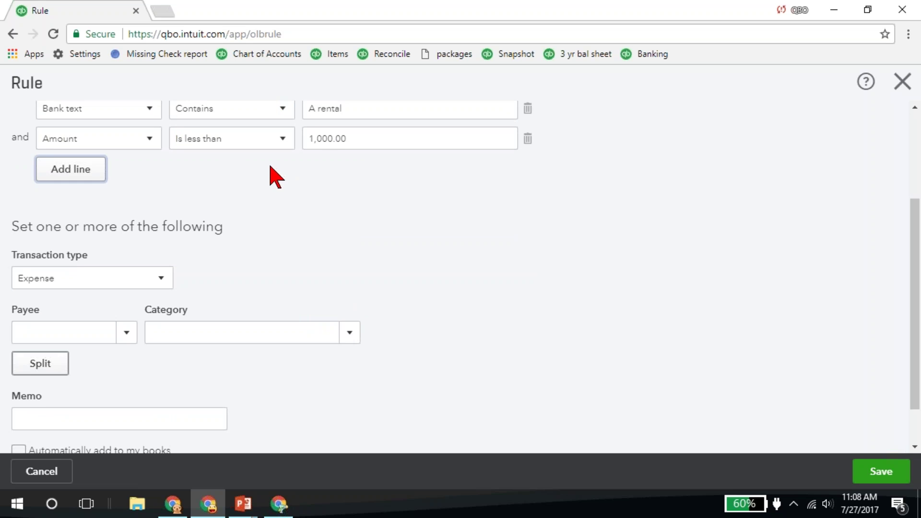
{"action": "left_click", "coordinate": [62, 333]}
{"action": "type", "text": "ellis"}
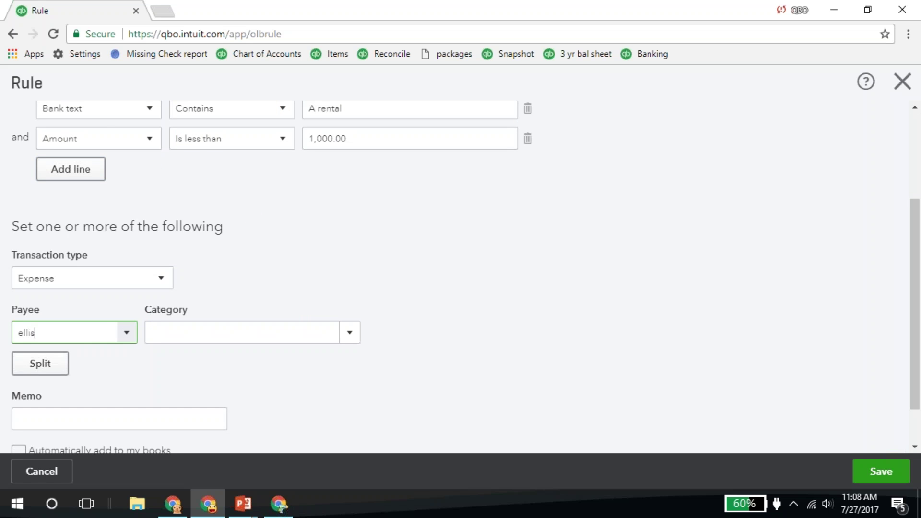
{"action": "key", "text": "Tab"}
{"action": "type", "text": "equ"}
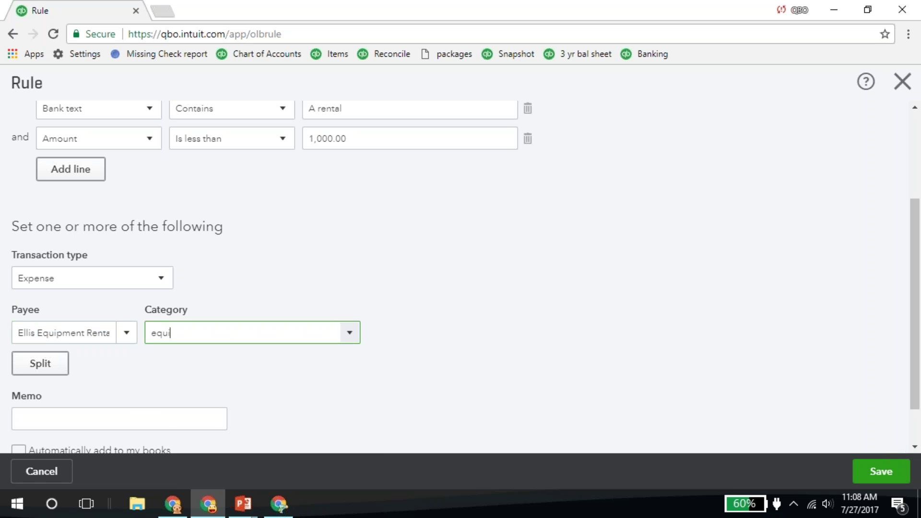
{"action": "key", "text": "Tab"}
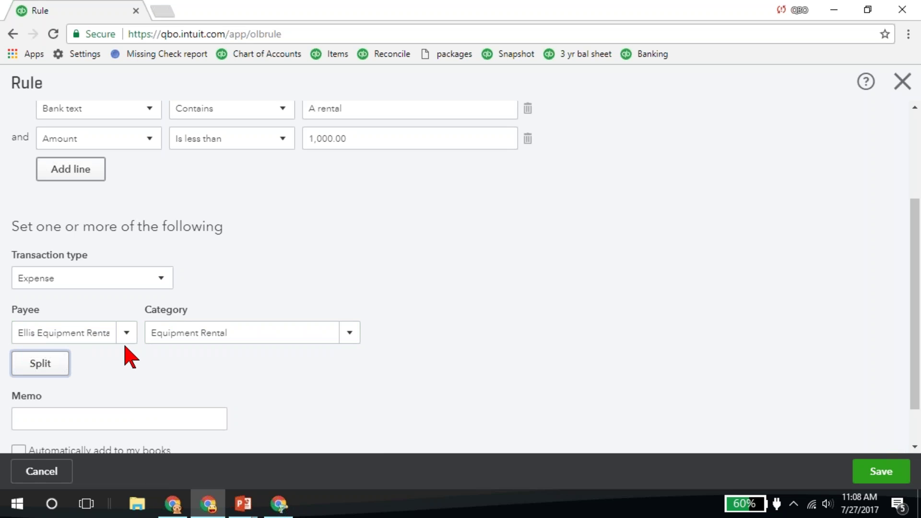
{"action": "scroll", "coordinate": [53, 382], "scroll_direction": "down", "scroll_amount": 1}
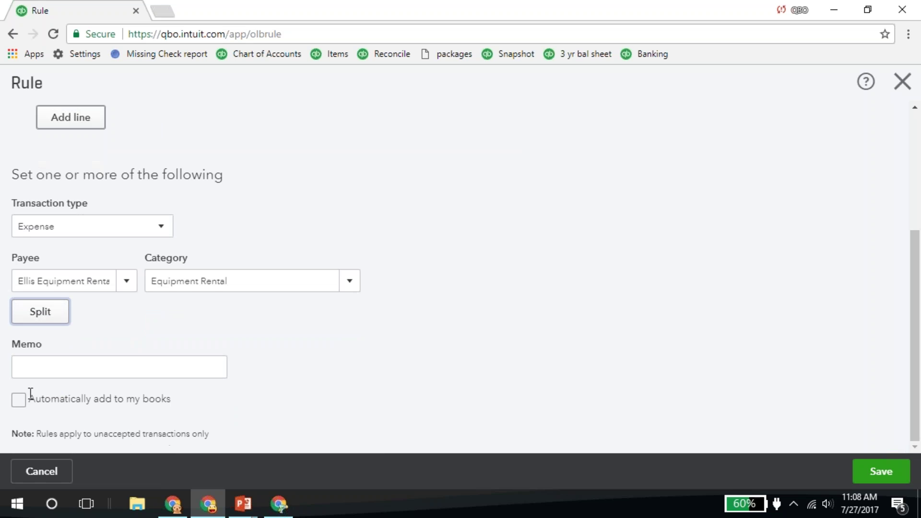
{"action": "left_click", "coordinate": [18, 402]}
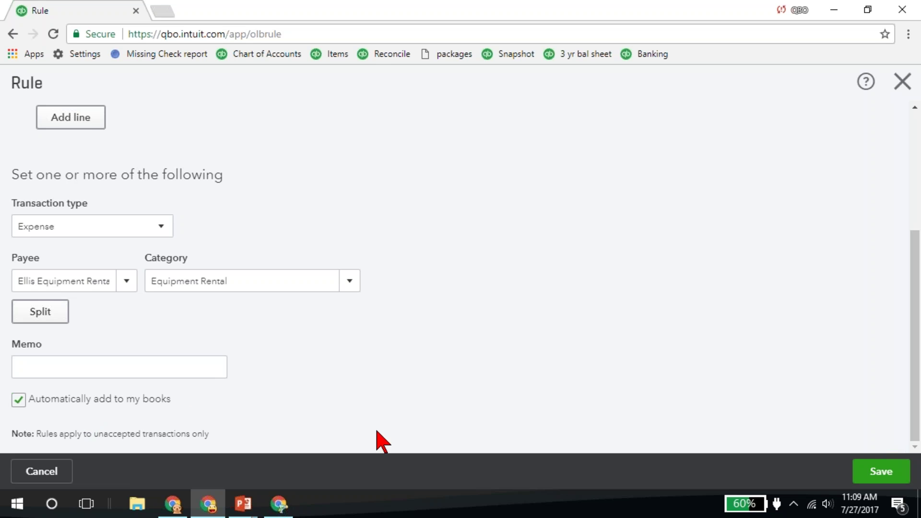
{"action": "left_click", "coordinate": [874, 467]}
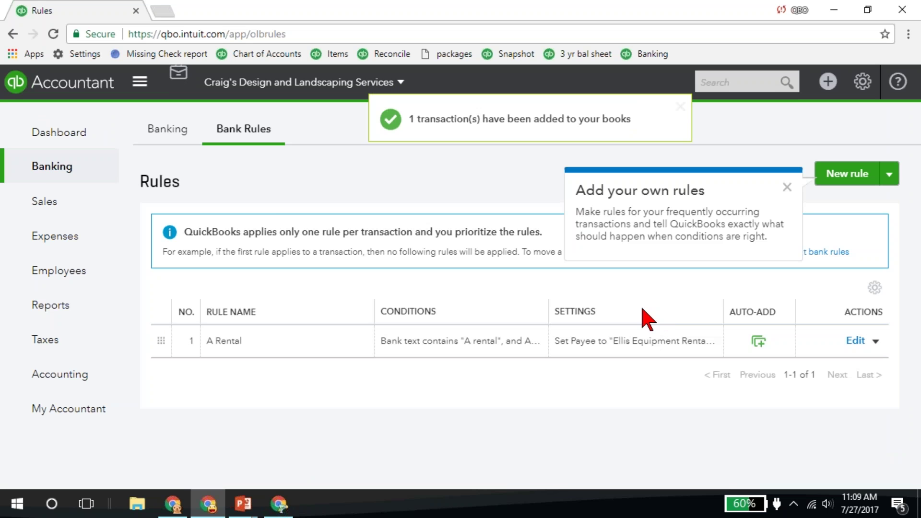
- Return to Banking and view the In QuickBooks tab with the 07/04/2017 A Rental $-800.00 expense
{"action": "left_click", "coordinate": [162, 135]}
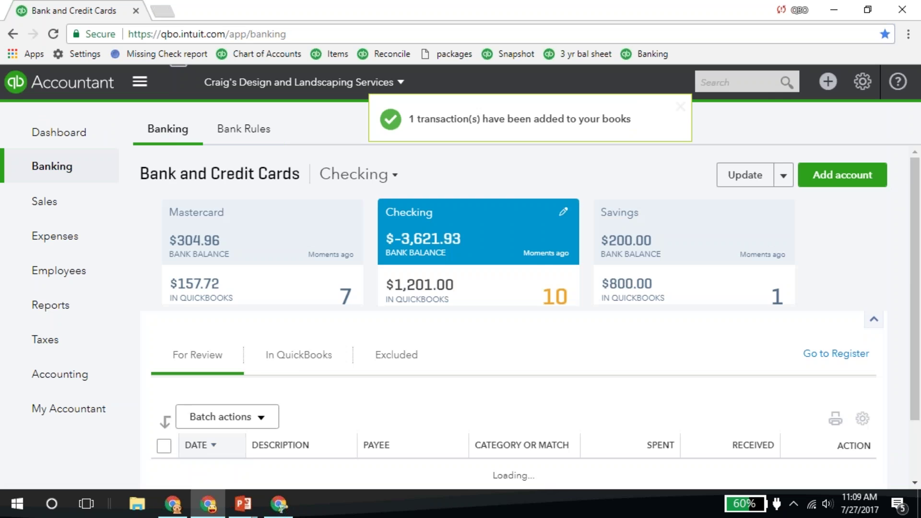
{"action": "scroll", "coordinate": [465, 356], "scroll_direction": "down", "scroll_amount": 1}
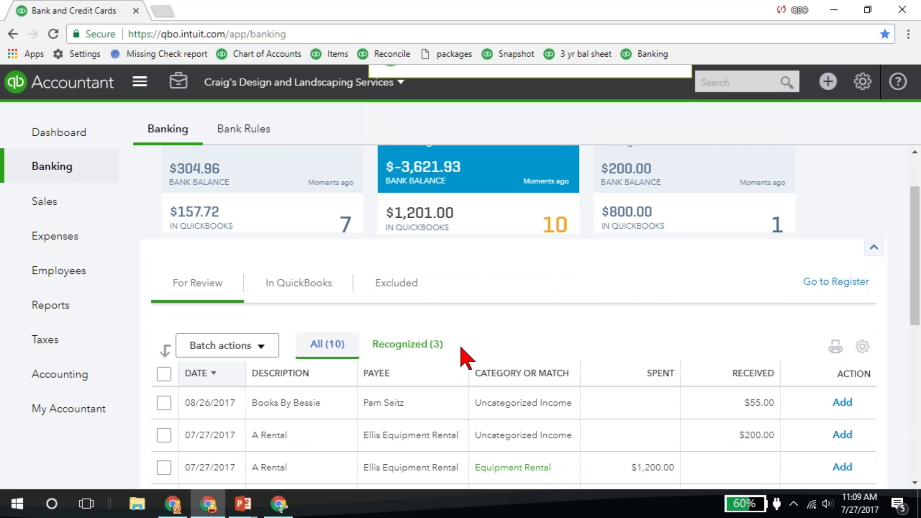
{"action": "left_click", "coordinate": [298, 287]}
{"action": "scroll", "coordinate": [520, 329], "scroll_direction": "down", "scroll_amount": 2}
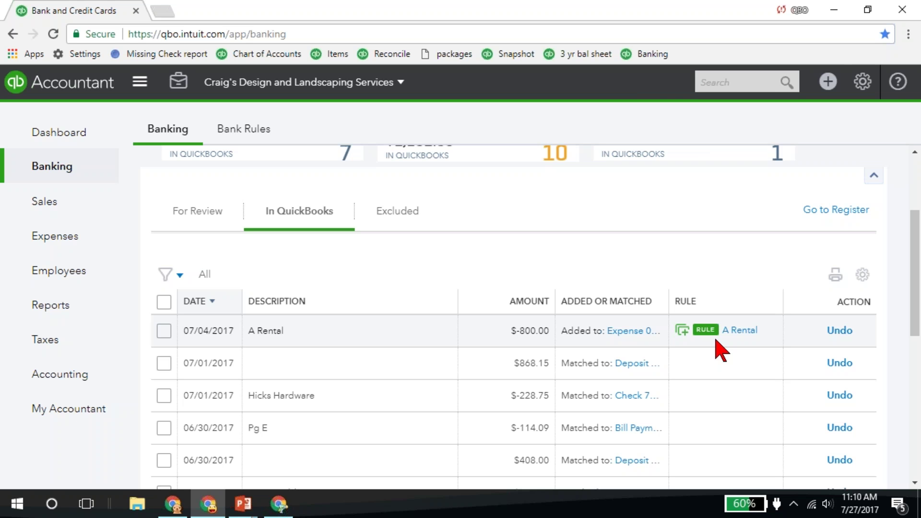
{"action": "left_click", "coordinate": [862, 83]}
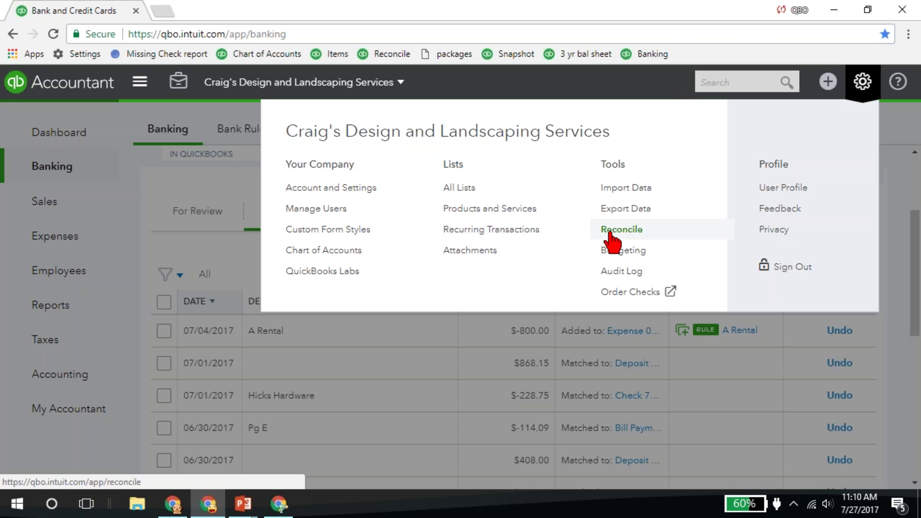
- Start a Checking account reconciliation from the gear menu's Reconcile page
{"action": "left_click", "coordinate": [610, 235]}
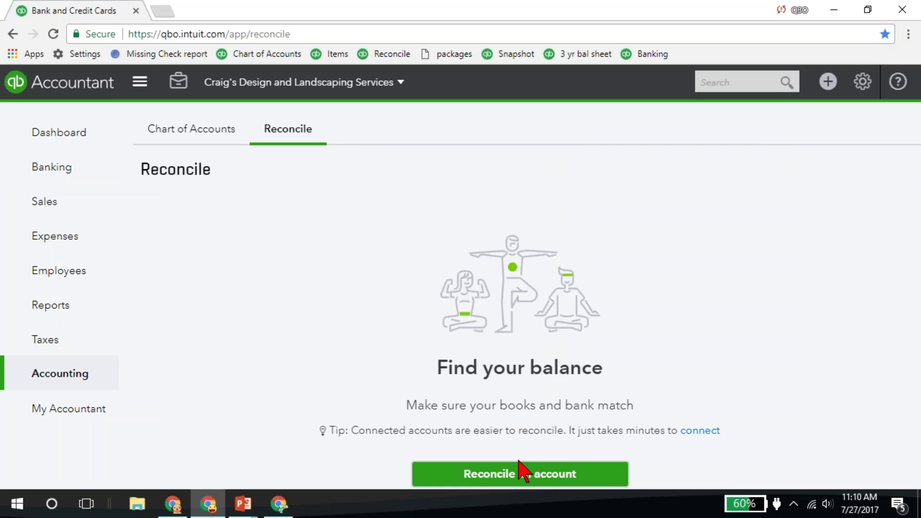
{"action": "left_click", "coordinate": [521, 471]}
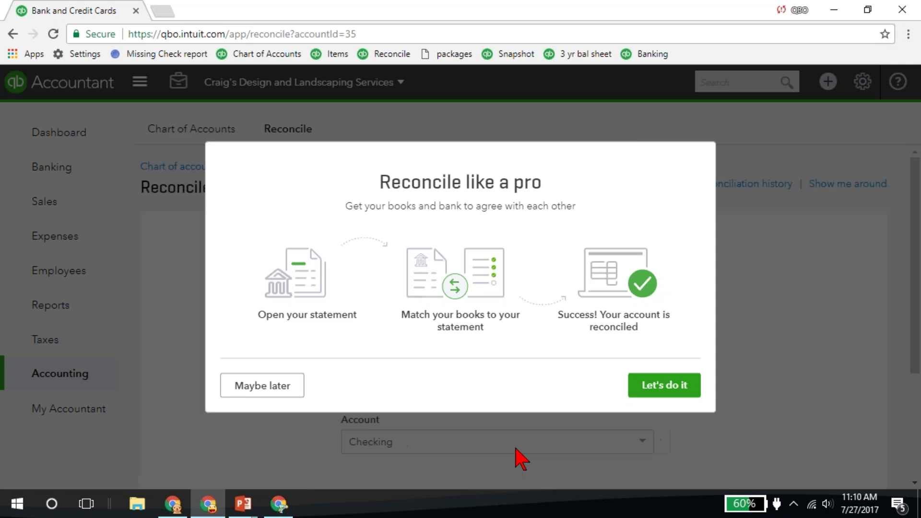
{"action": "left_click", "coordinate": [679, 389]}
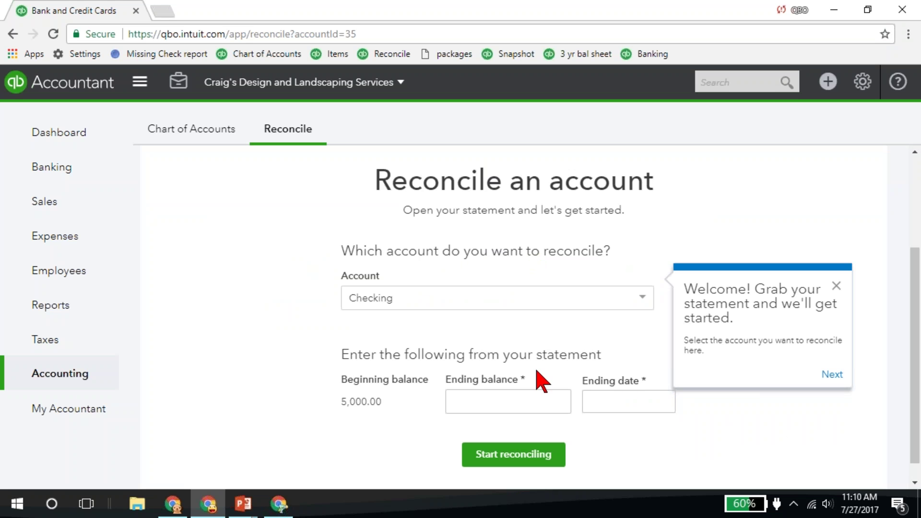
{"action": "left_click", "coordinate": [837, 287]}
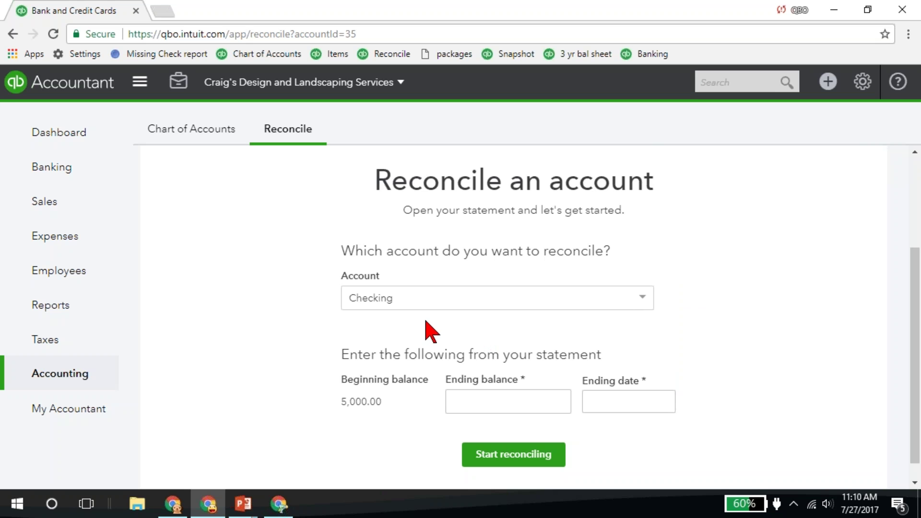
- Enter statement ending balance 1,234.00 and ending date 06/30/2017
{"action": "left_click", "coordinate": [481, 399]}
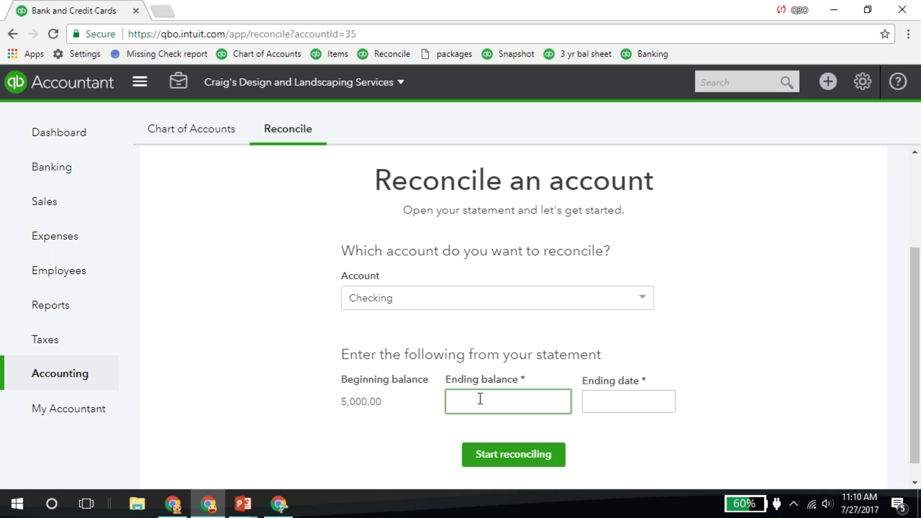
{"action": "type", "text": "1234"}
{"action": "left_click", "coordinate": [618, 400]}
{"action": "type", "text": "6/30/2017"}
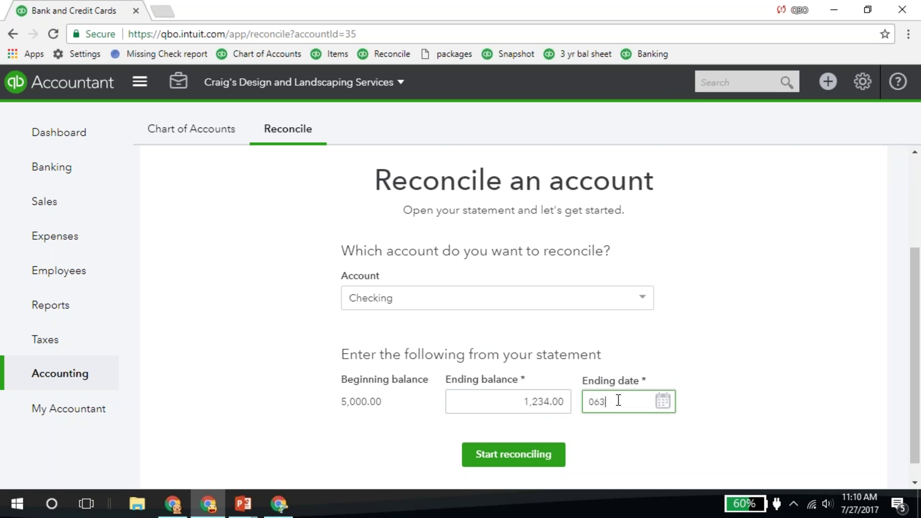
{"action": "key", "text": "Tab"}
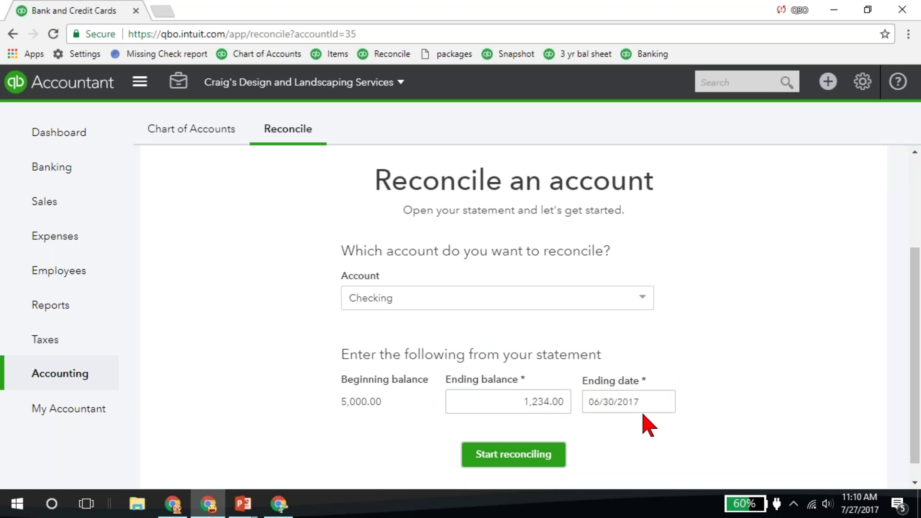
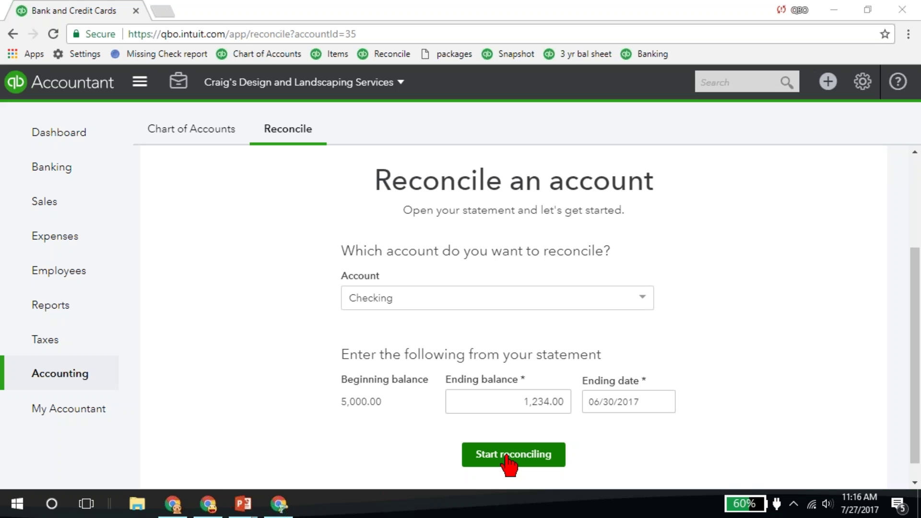
- Begin the Checking reconciliation, which shows a -2,368.12 difference against the 1,234.00 ending balance
{"action": "left_click", "coordinate": [507, 457]}
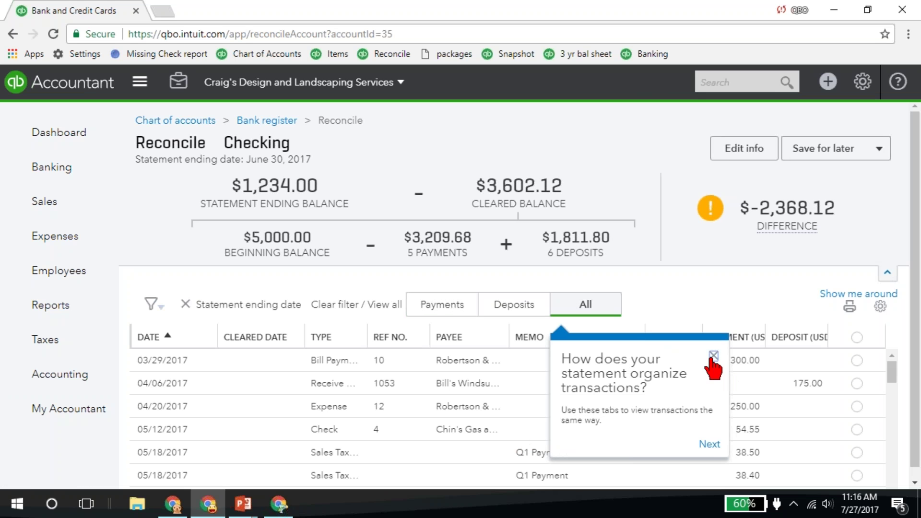
- Dismiss the tour tip and filter Checking transactions by Payments, then Deposits, then All
{"action": "left_click", "coordinate": [713, 356]}
{"action": "left_click", "coordinate": [432, 308]}
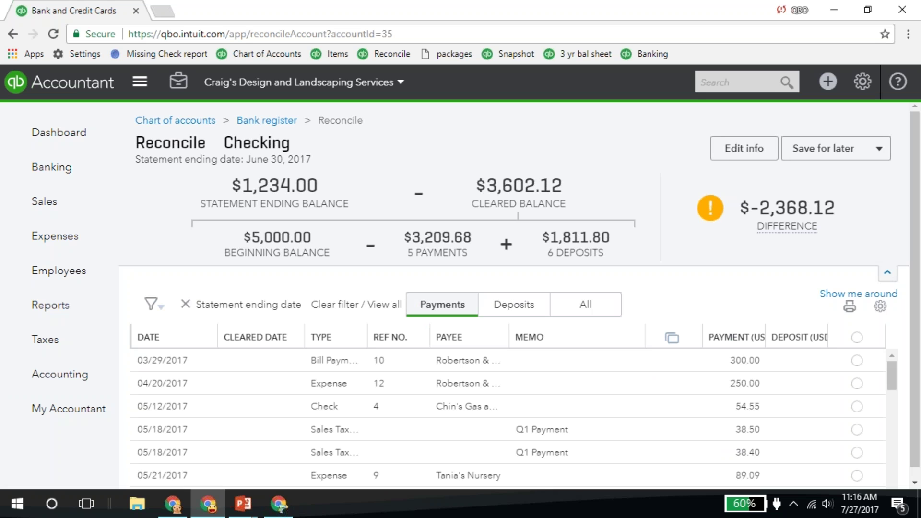
{"action": "left_click", "coordinate": [512, 311]}
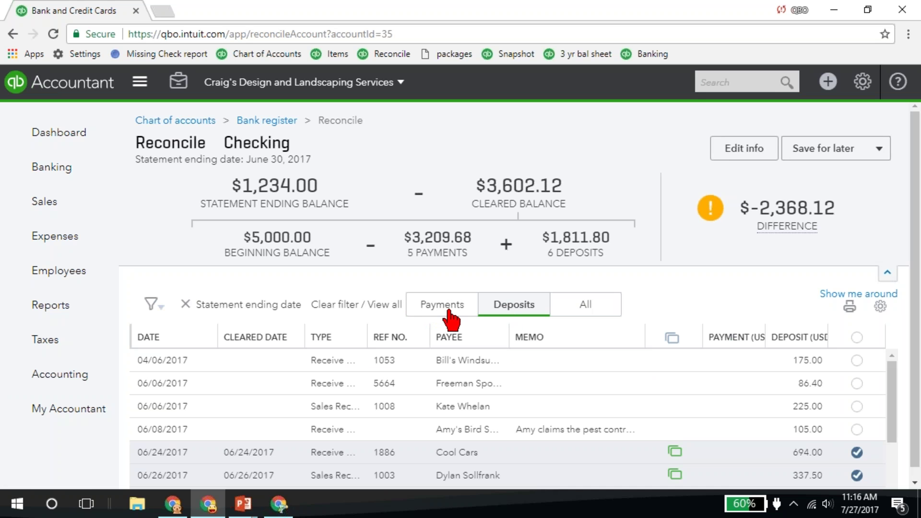
{"action": "left_click", "coordinate": [582, 310]}
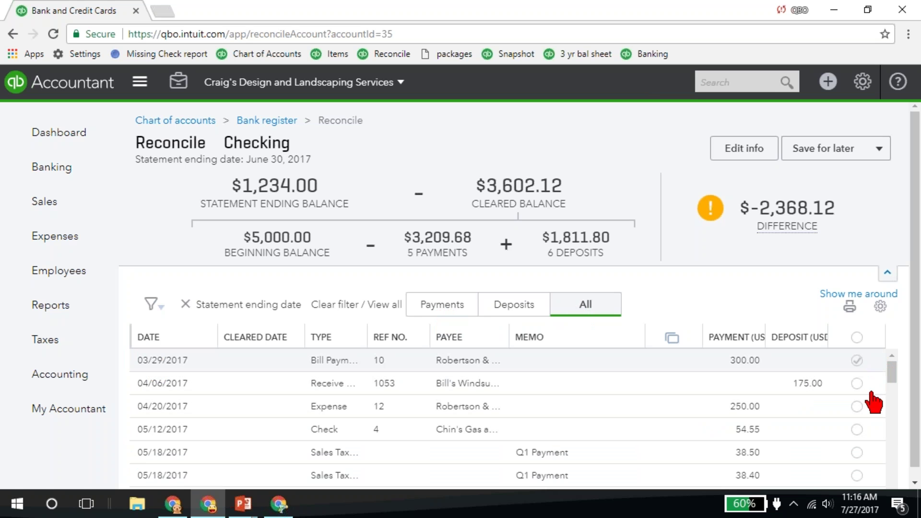
- Scroll through the full list of Checking transactions to review cleared items
{"action": "scroll", "coordinate": [867, 384], "scroll_direction": "down", "scroll_amount": 1}
{"action": "scroll", "coordinate": [790, 391], "scroll_direction": "down", "scroll_amount": 1}
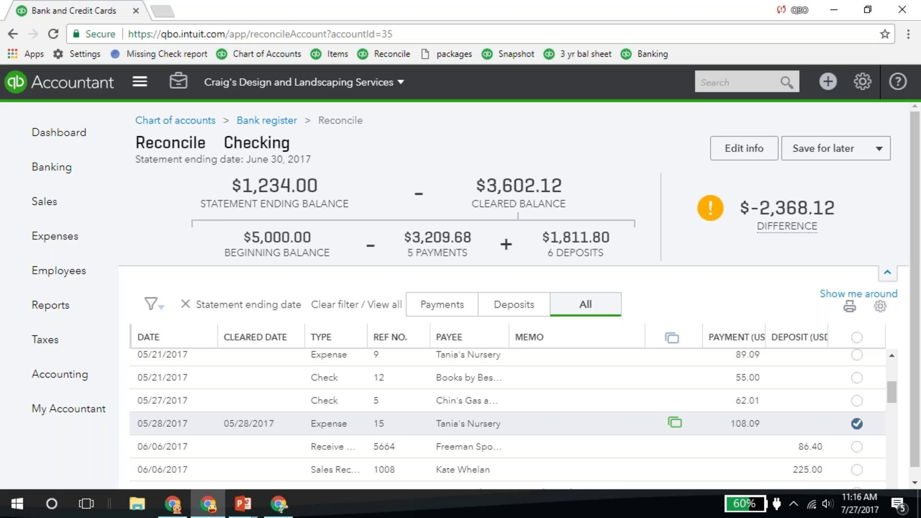
{"action": "scroll", "coordinate": [671, 339], "scroll_direction": "down", "scroll_amount": 1}
{"action": "scroll", "coordinate": [674, 364], "scroll_direction": "down", "scroll_amount": 5}
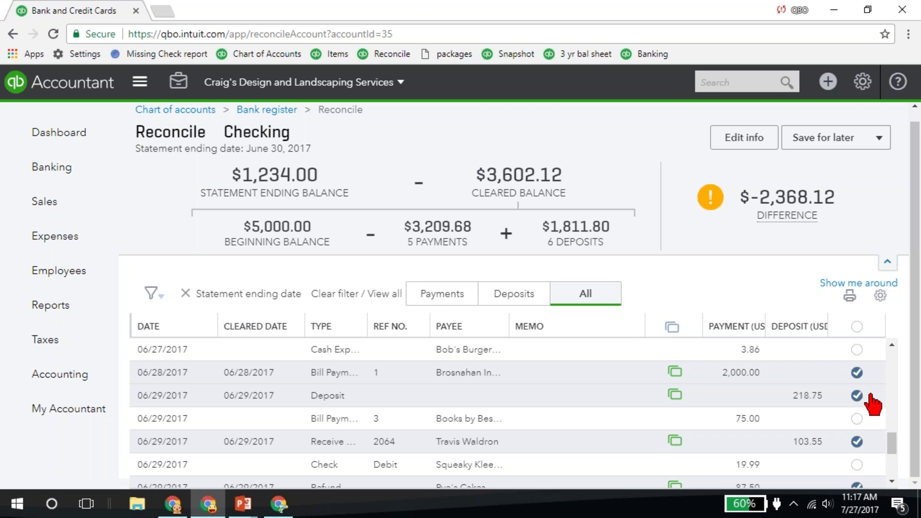
{"action": "mouse_move", "coordinate": [778, 207]}
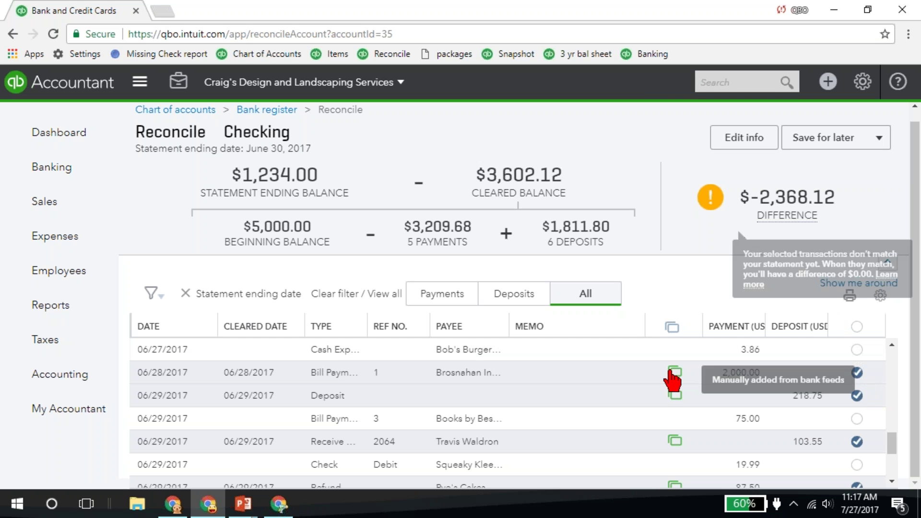
{"action": "scroll", "coordinate": [528, 389], "scroll_direction": "down", "scroll_amount": 3}
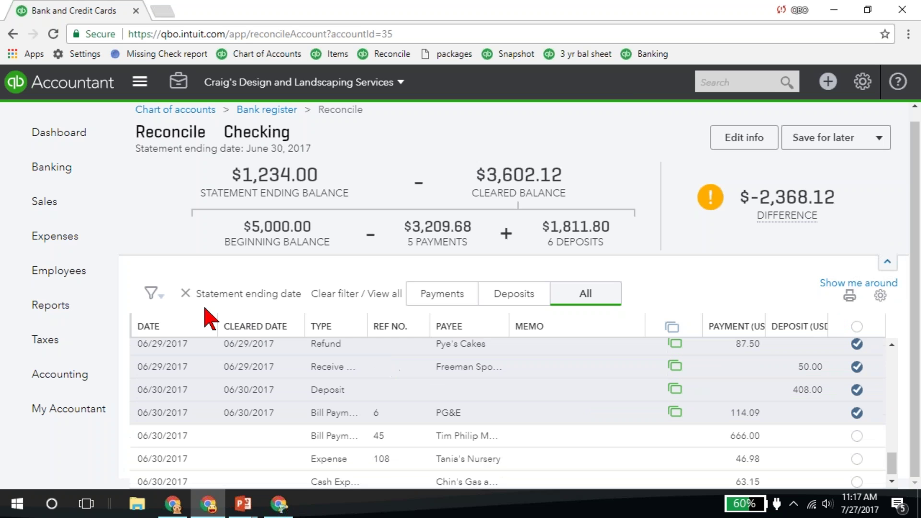
- Check the filter options, then collapse the balance summary into a compact line
{"action": "left_click", "coordinate": [153, 294]}
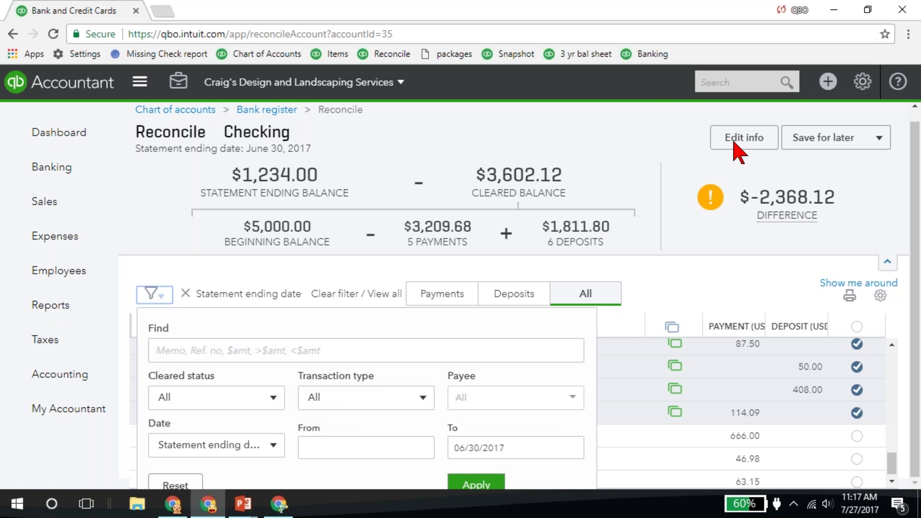
{"action": "left_click", "coordinate": [742, 291]}
{"action": "left_click", "coordinate": [887, 262]}
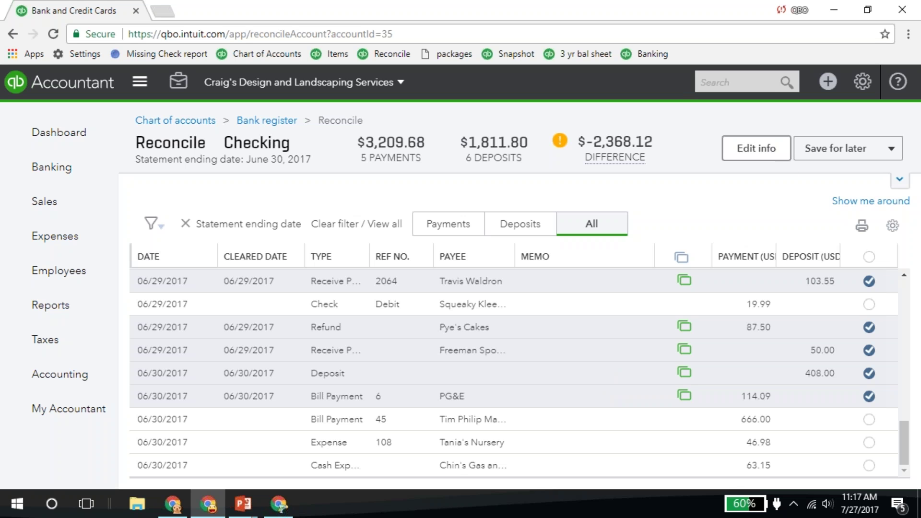
- Attempt Finish now despite the difference, then move to Larry's Landscaping's Visa reconcile page
{"action": "left_click", "coordinate": [892, 150]}
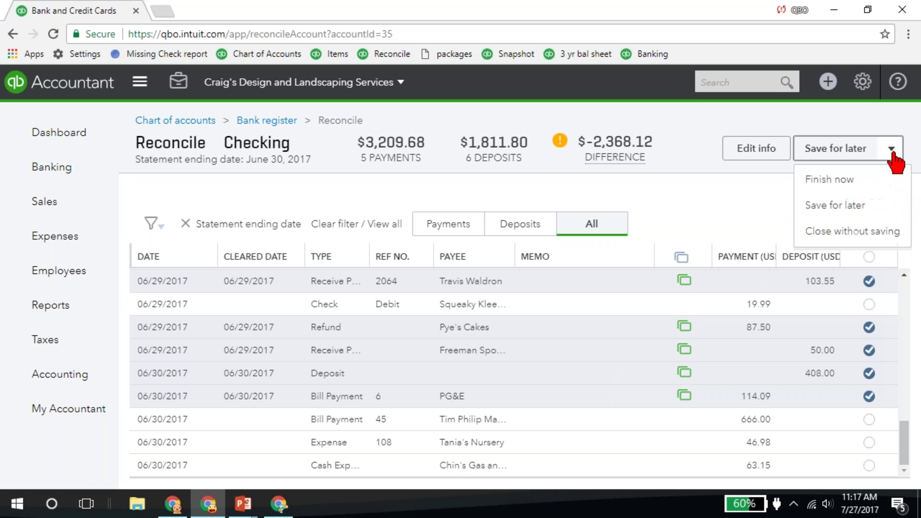
{"action": "left_click", "coordinate": [828, 182]}
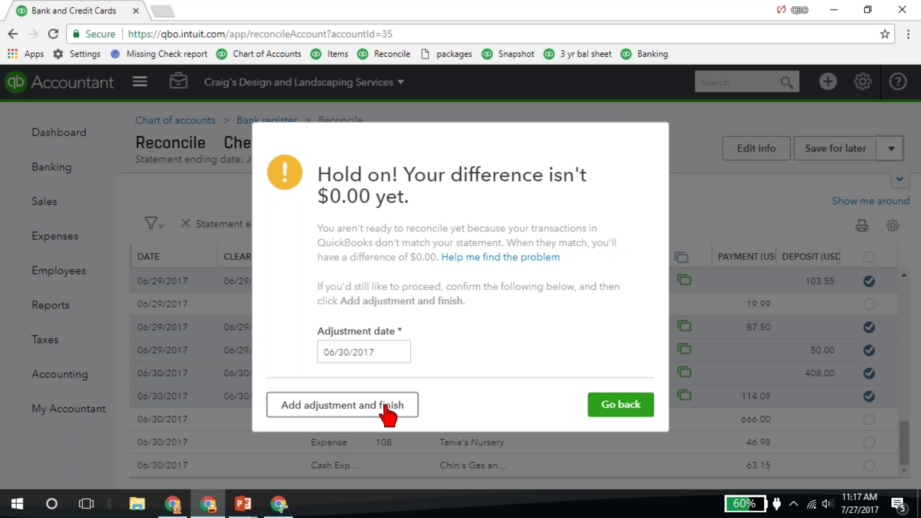
{"action": "left_click", "coordinate": [280, 505]}
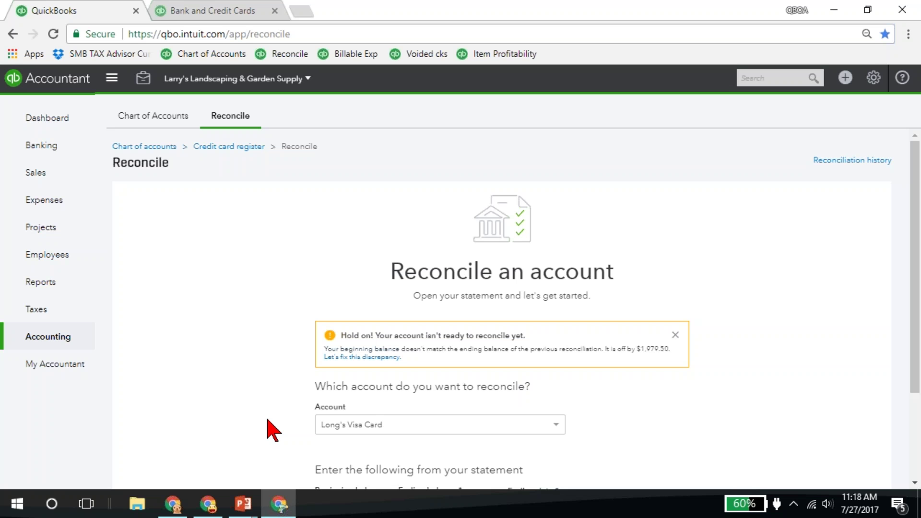
- Set the page zoom to 125% and scroll to the $1,979.50 beginning-balance warning
{"action": "key", "text": "ctrl+minus"}
{"action": "key", "text": "ctrl+minus"}
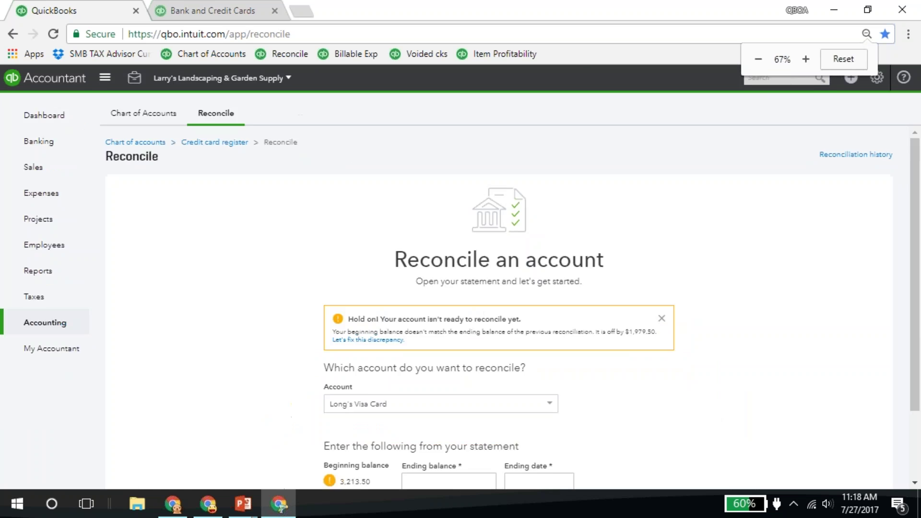
{"action": "key", "text": "ctrl+minus"}
{"action": "key", "text": "ctrl+plus"}
{"action": "key", "text": "ctrl+plus"}
{"action": "key", "text": "ctrl+plus"}
{"action": "key", "text": "ctrl+plus"}
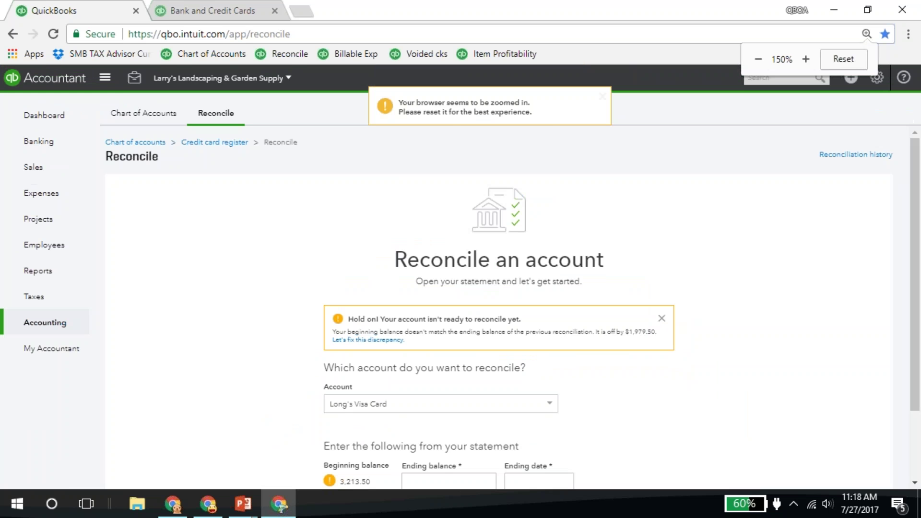
{"action": "key", "text": "ctrl+minus"}
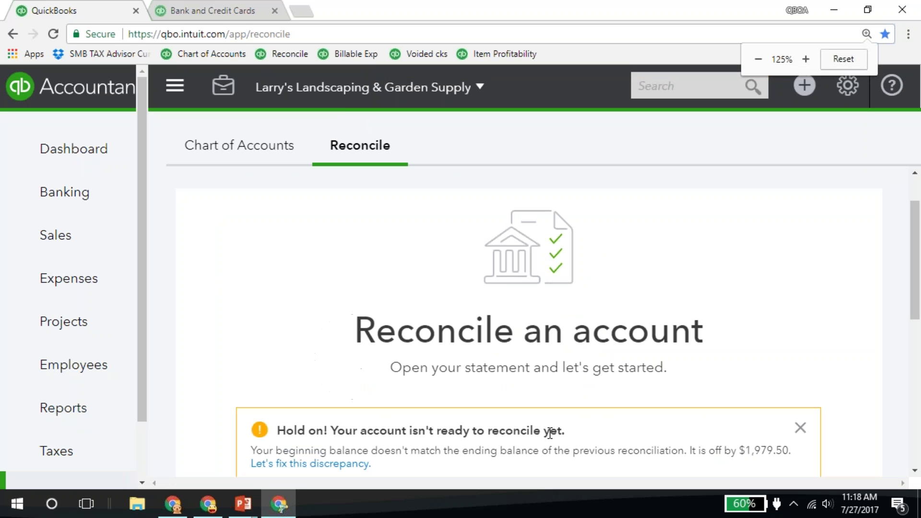
{"action": "scroll", "coordinate": [445, 398], "scroll_direction": "down", "scroll_amount": 1}
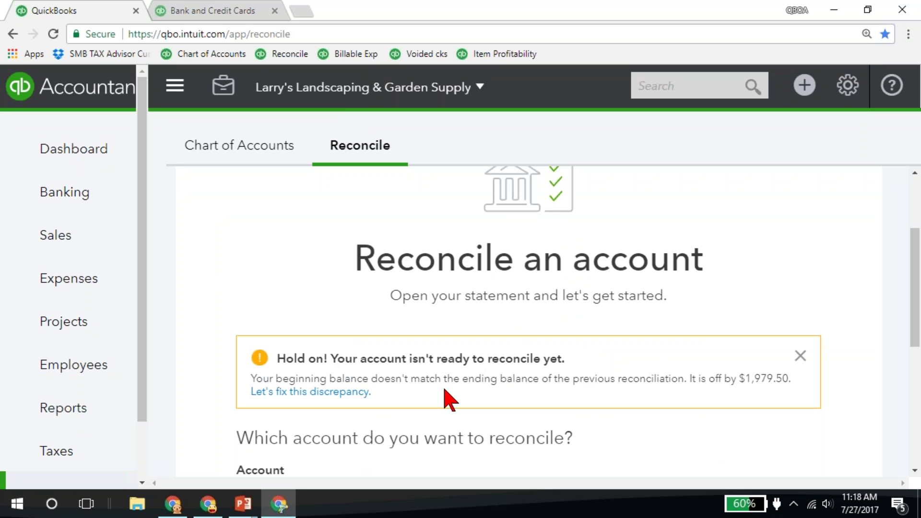
{"action": "scroll", "coordinate": [445, 398], "scroll_direction": "down", "scroll_amount": 1}
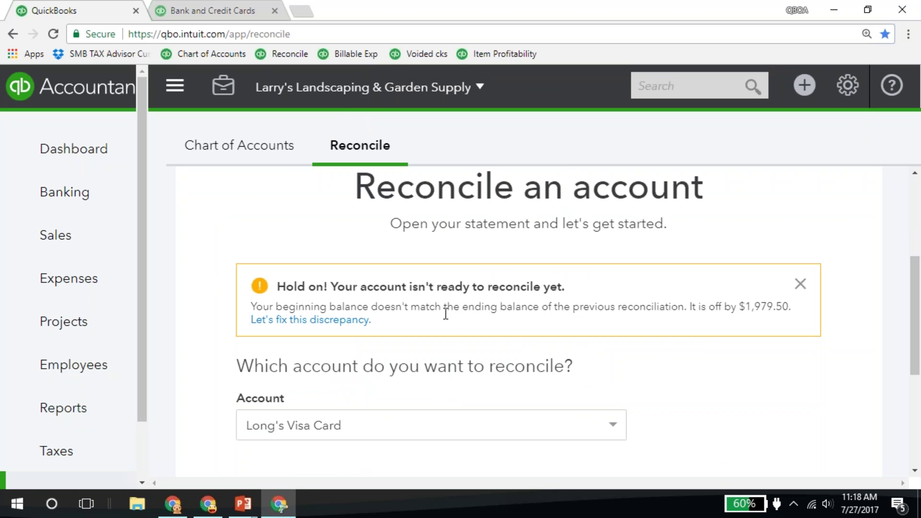
- Open the Visa discrepancy report and view the audit history of the deleted 20.50 expense
{"action": "left_click", "coordinate": [338, 320]}
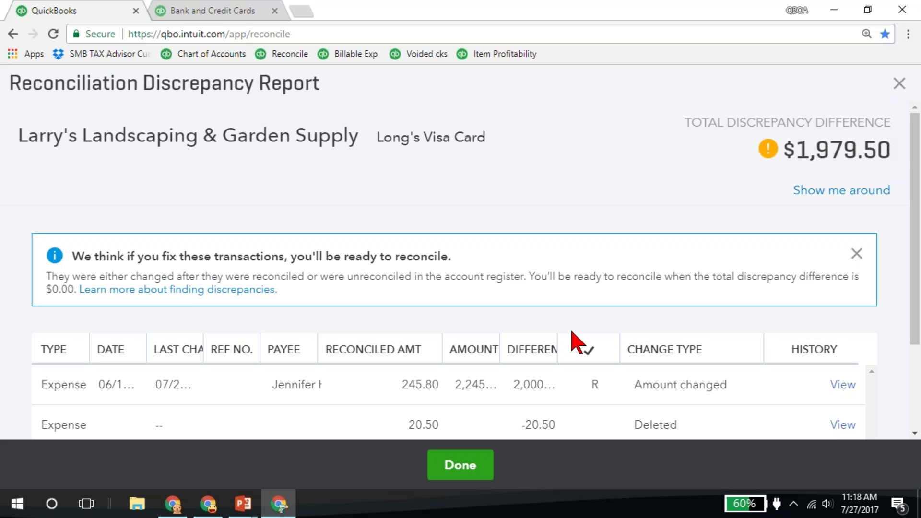
{"action": "scroll", "coordinate": [592, 341], "scroll_direction": "down", "scroll_amount": 1}
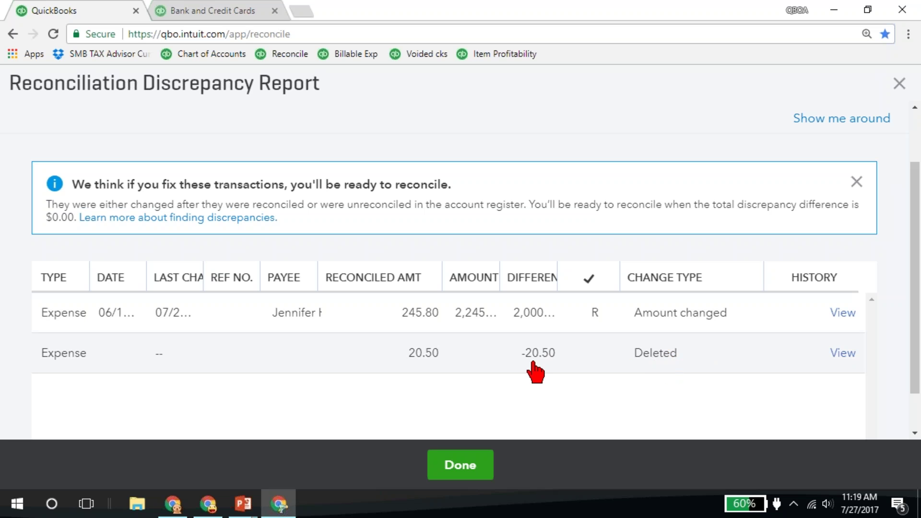
{"action": "left_click", "coordinate": [844, 354]}
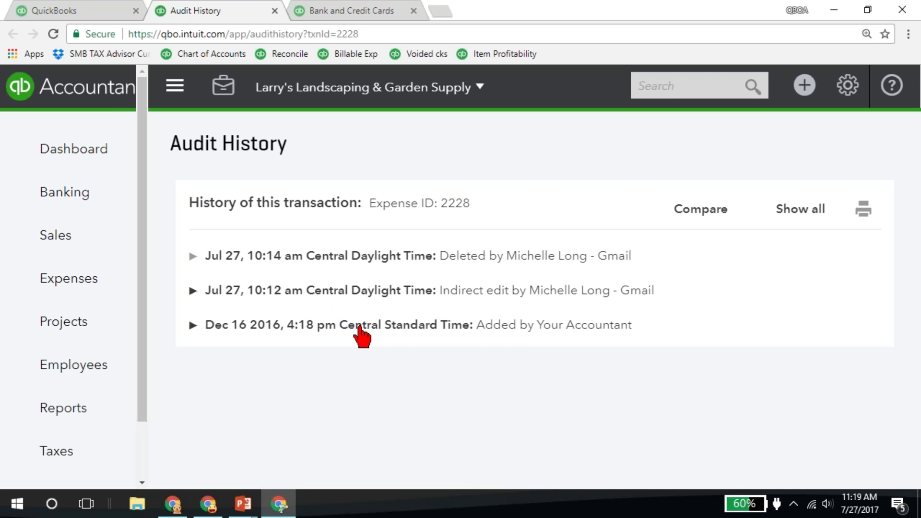
- Expand the Dec 16, 2016 history entry to see the original 20.50 Amazon expense details
{"action": "left_click", "coordinate": [388, 330]}
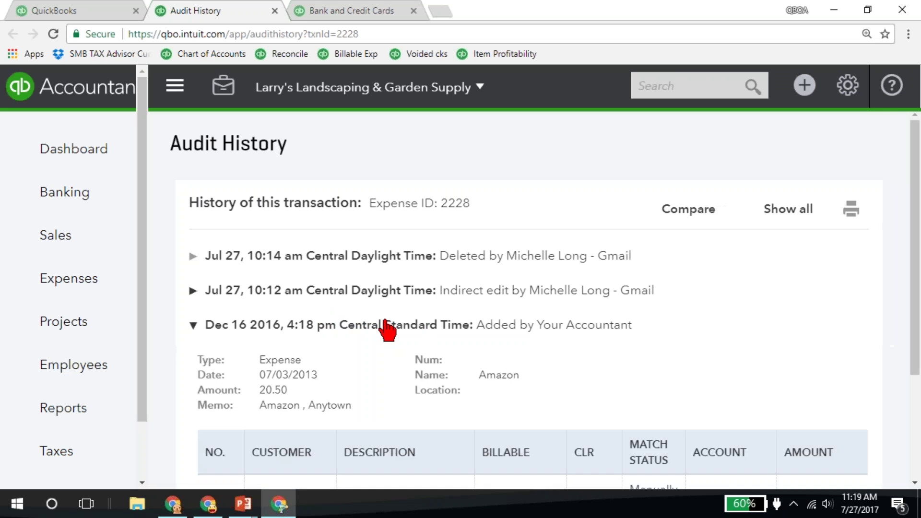
{"action": "scroll", "coordinate": [387, 329], "scroll_direction": "down", "scroll_amount": 3}
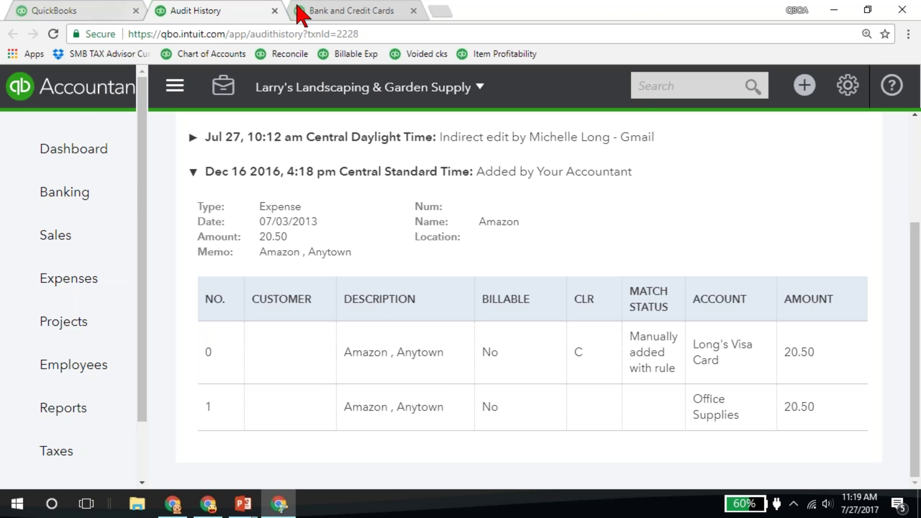
{"action": "left_click", "coordinate": [321, 7]}
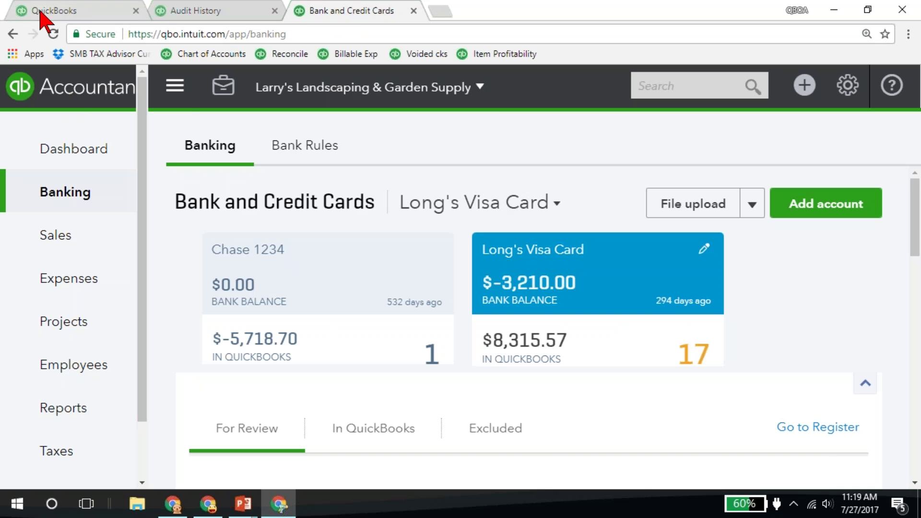
{"action": "left_click", "coordinate": [41, 12]}
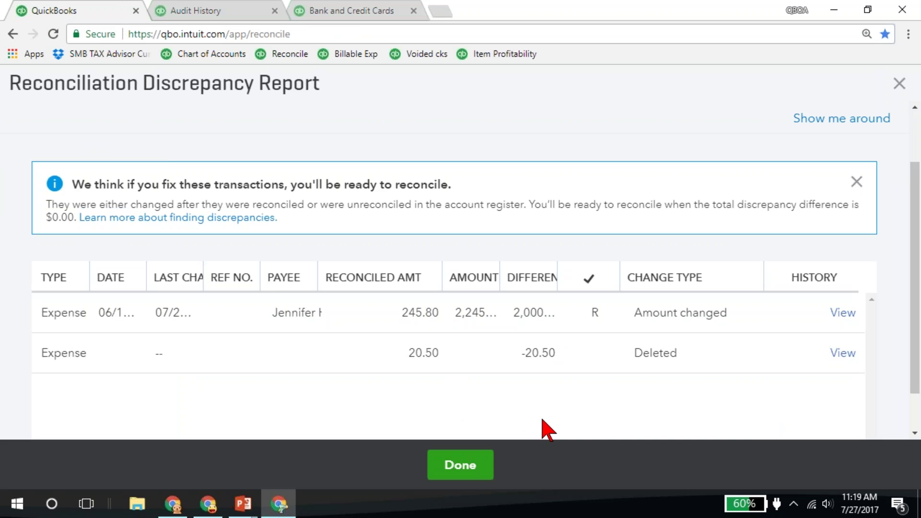
- Close the discrepancy report and return to the Demo slide show
{"action": "left_click", "coordinate": [467, 465]}
{"action": "left_click", "coordinate": [898, 84]}
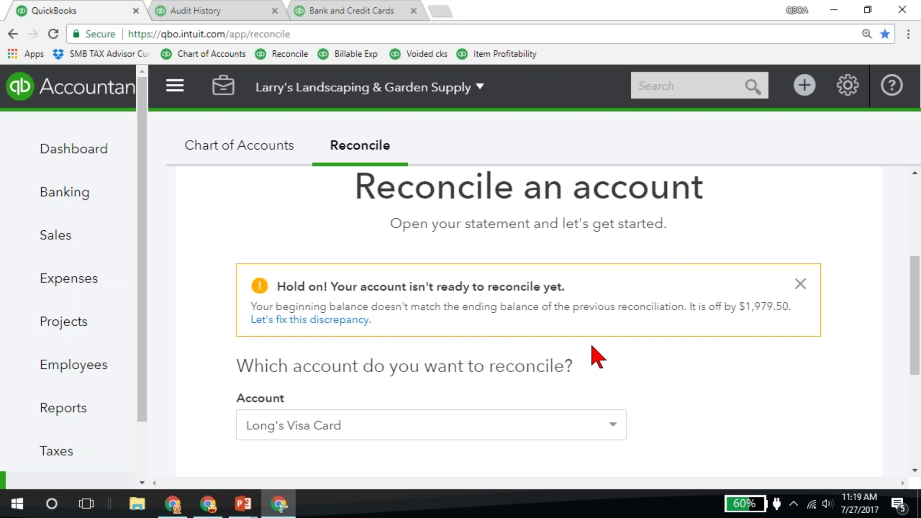
{"action": "mouse_move", "coordinate": [243, 503]}
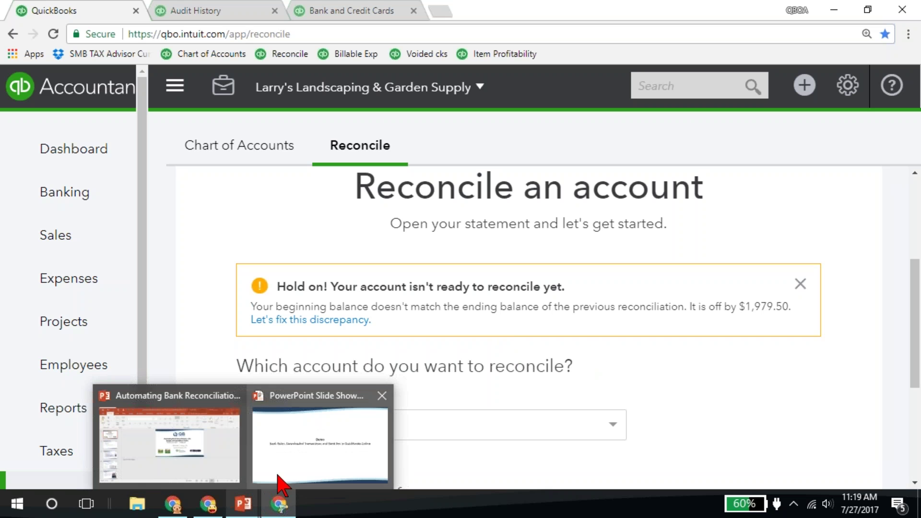
{"action": "left_click", "coordinate": [283, 485]}
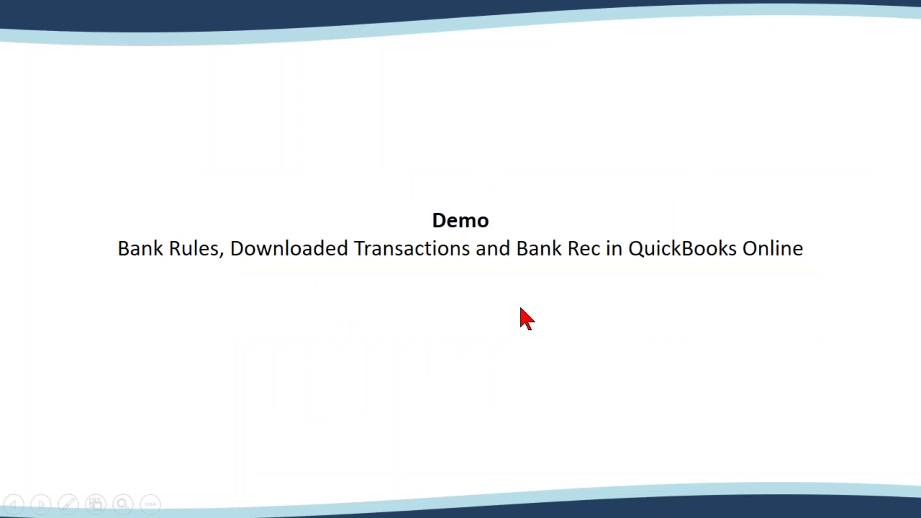
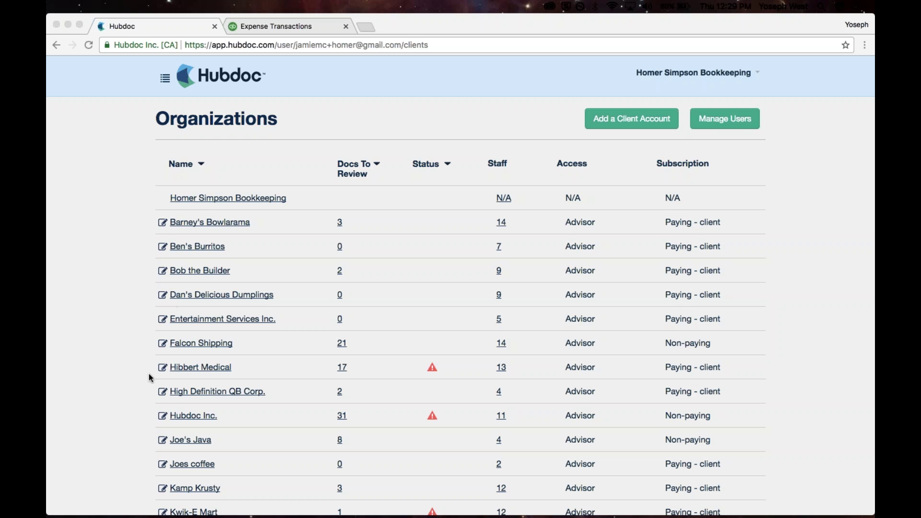
- Expand Barney's Bowlarama's 14 staff to list the users who currently have access
{"action": "scroll", "coordinate": [149, 373], "scroll_direction": "down", "scroll_amount": 3}
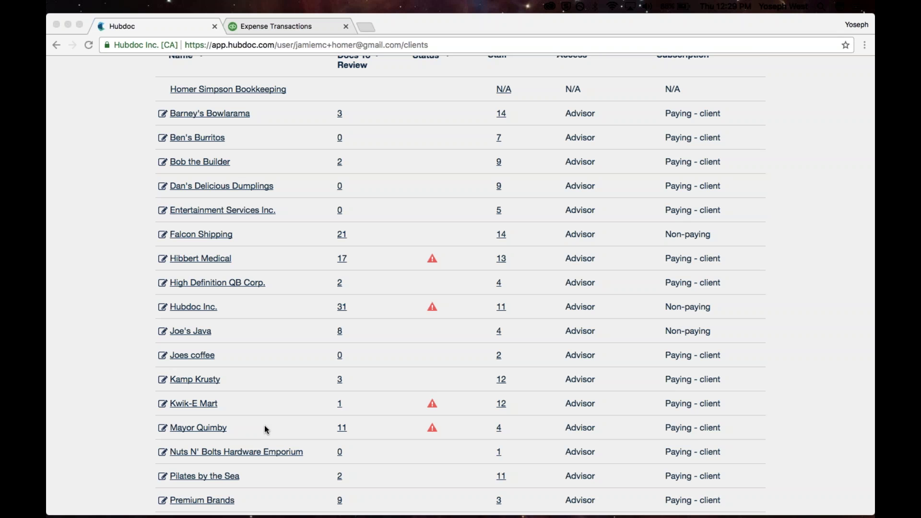
{"action": "scroll", "coordinate": [266, 427], "scroll_direction": "up", "scroll_amount": 3}
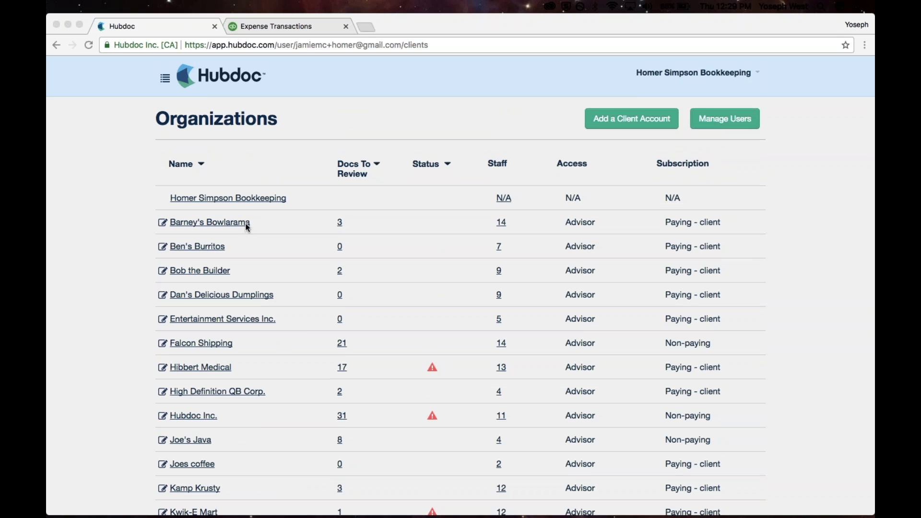
{"action": "scroll", "coordinate": [298, 326], "scroll_direction": "down", "scroll_amount": 1}
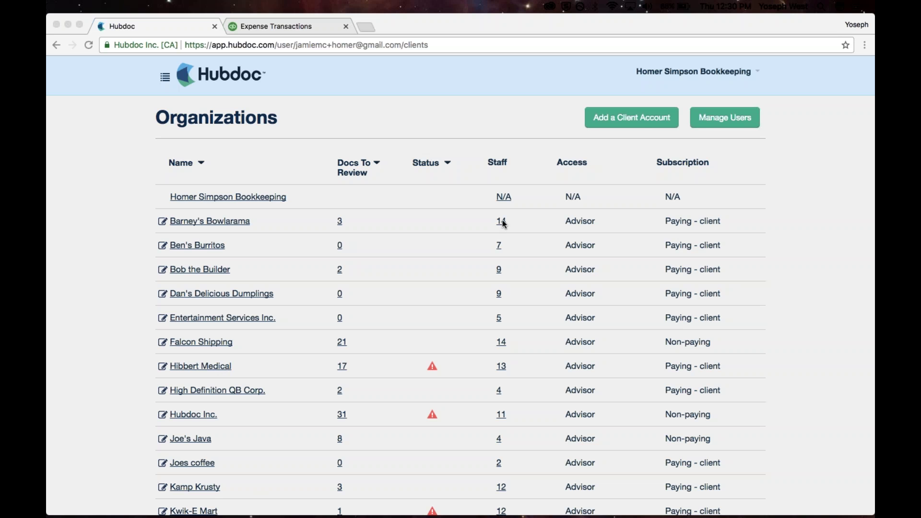
{"action": "left_click", "coordinate": [502, 221]}
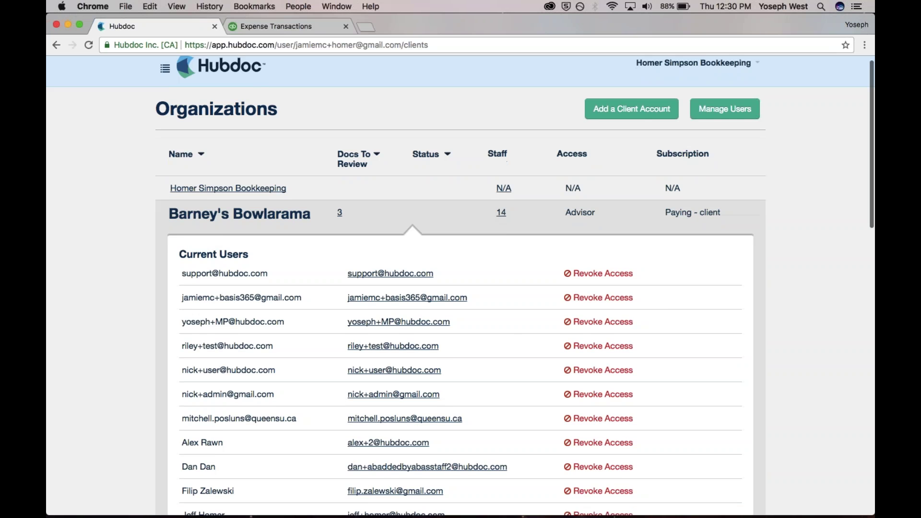
- Revoke two users' access to Barney's Bowlarama, leaving 12 staff
{"action": "scroll", "coordinate": [461, 285], "scroll_direction": "down", "scroll_amount": 3}
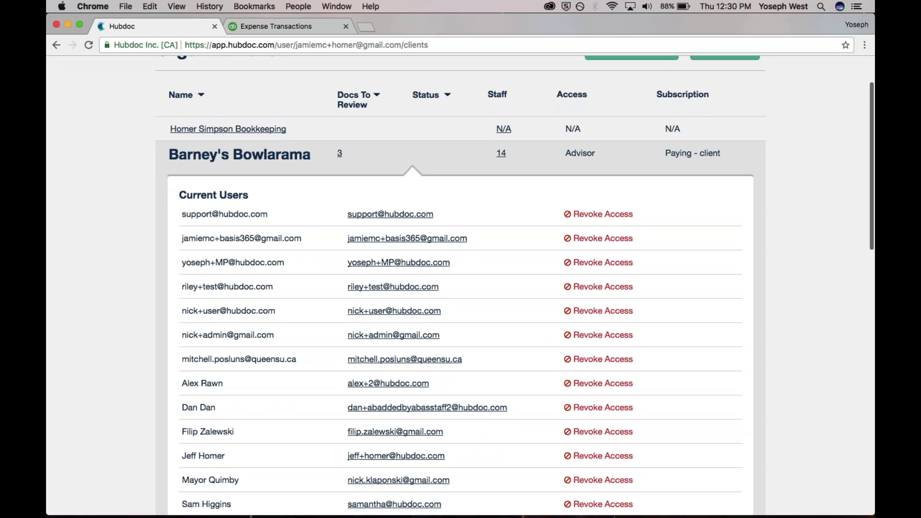
{"action": "scroll", "coordinate": [513, 329], "scroll_direction": "down", "scroll_amount": 1}
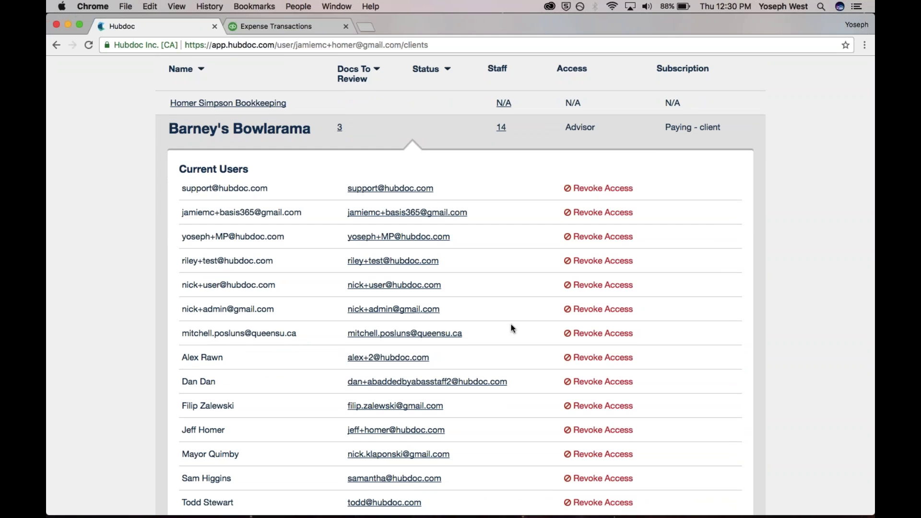
{"action": "scroll", "coordinate": [512, 326], "scroll_direction": "down", "scroll_amount": 4}
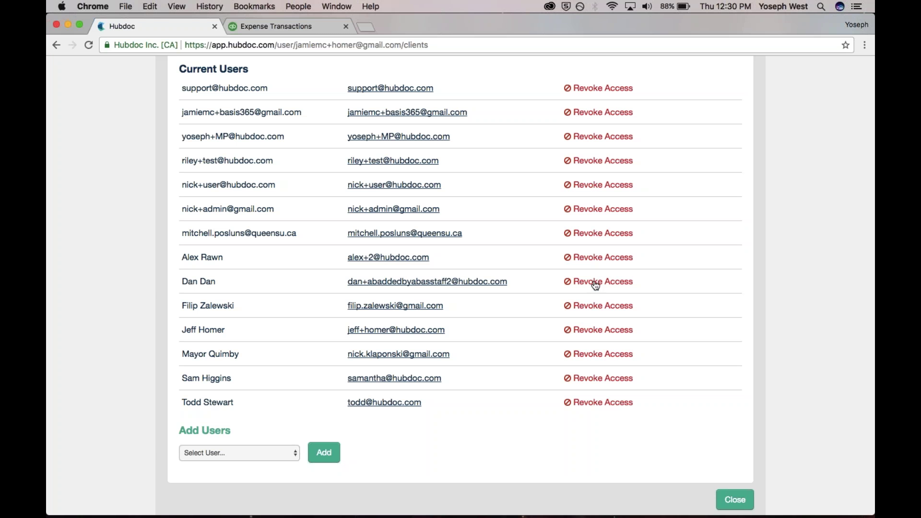
{"action": "left_click", "coordinate": [596, 283]}
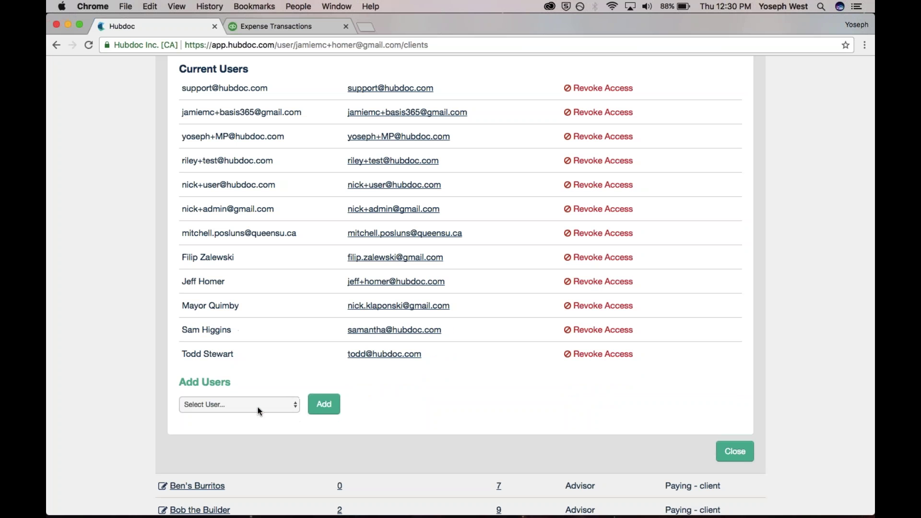
- Close Barney's Bowlarama's user panel and open High Definition QB Corp.'s documents
{"action": "left_click", "coordinate": [257, 405]}
{"action": "left_click", "coordinate": [463, 412]}
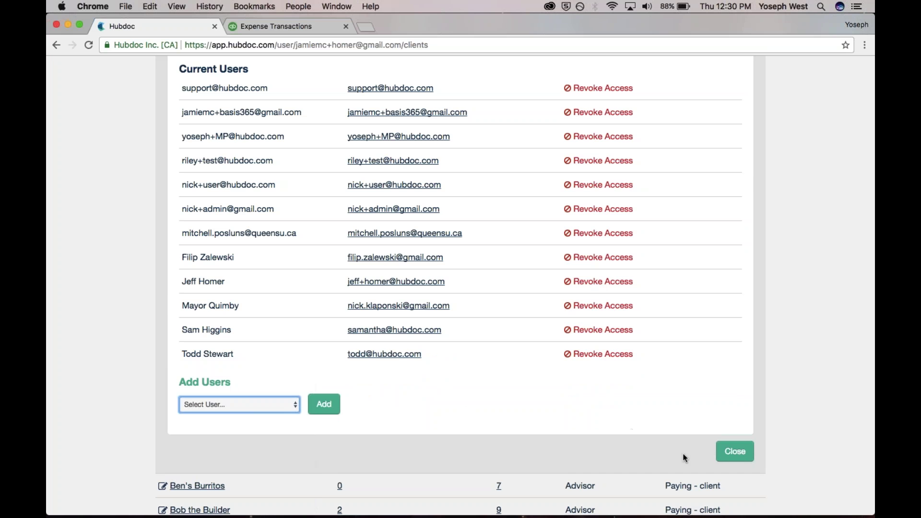
{"action": "left_click", "coordinate": [735, 451]}
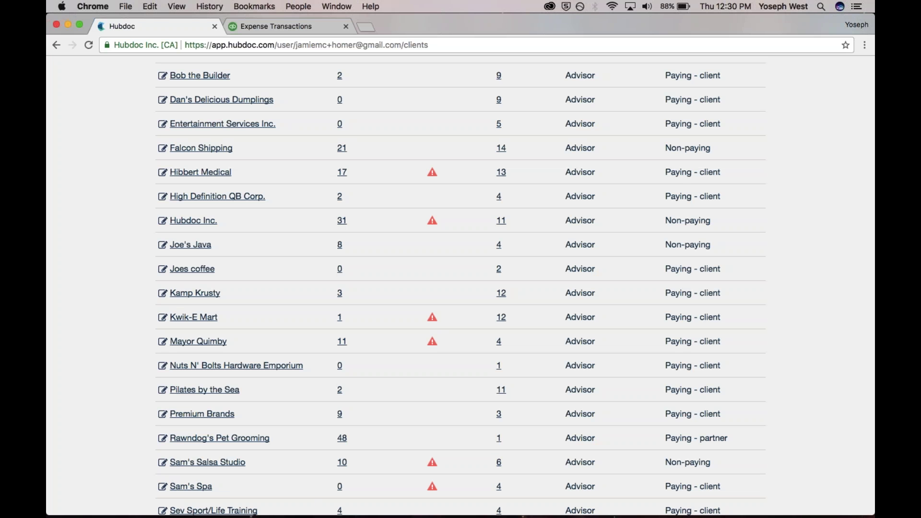
{"action": "scroll", "coordinate": [269, 293], "scroll_direction": "up", "scroll_amount": 5}
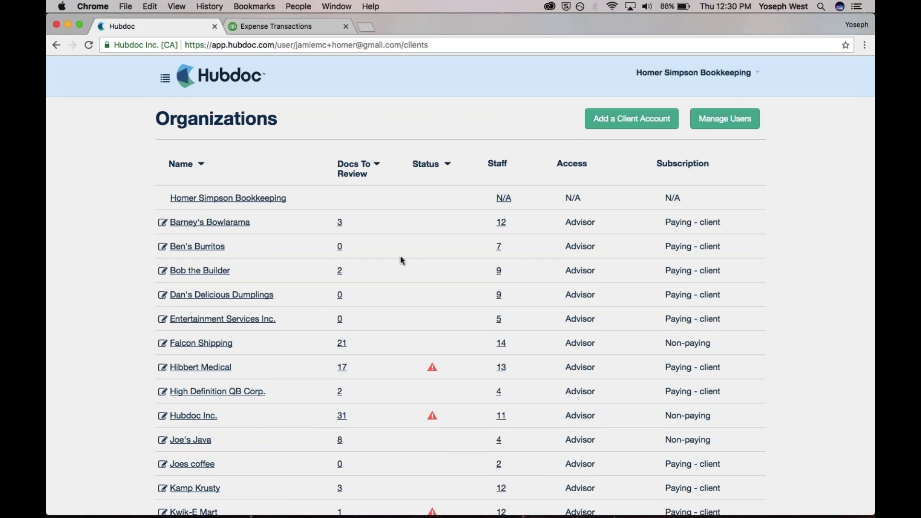
{"action": "left_click", "coordinate": [253, 392]}
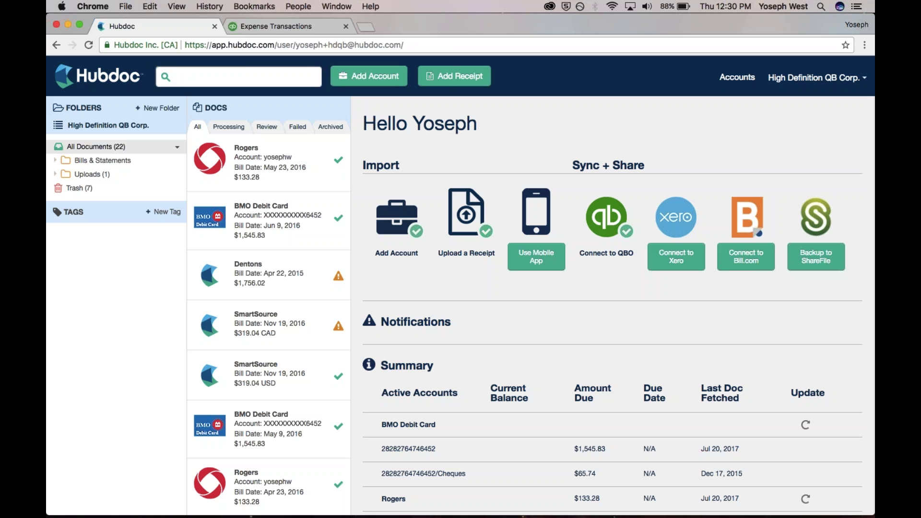
- Open the Find Your Company search for adding a new account
{"action": "left_click", "coordinate": [375, 76]}
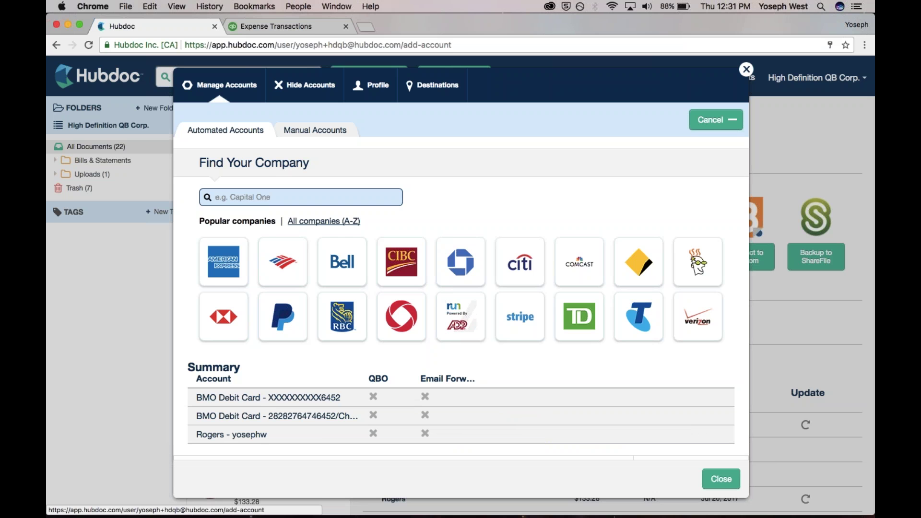
- Connect Bank of America with its user ID and password, fetching 12 new documents
{"action": "left_click", "coordinate": [747, 70]}
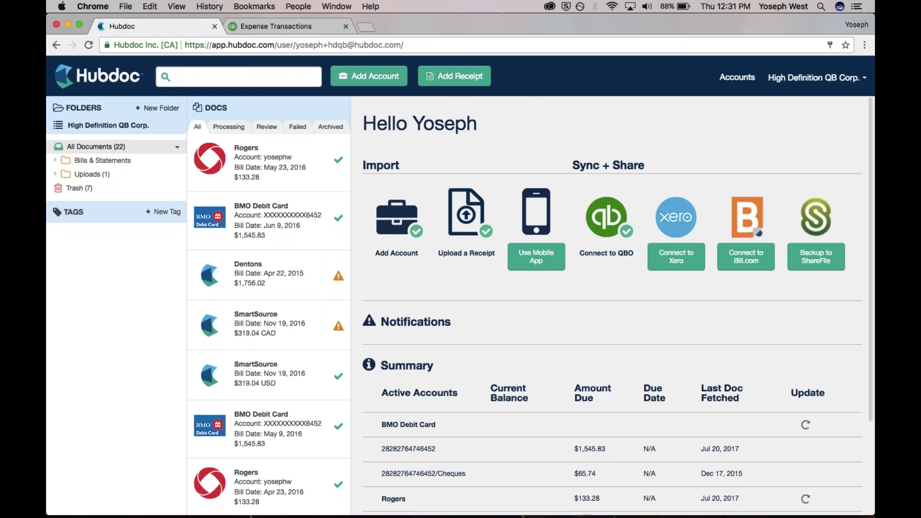
{"action": "left_click", "coordinate": [375, 87]}
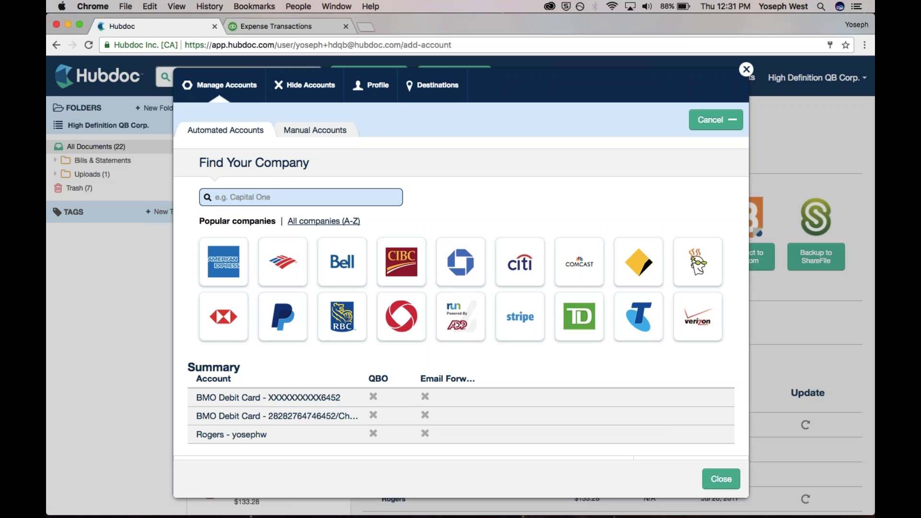
{"action": "type", "text": "Bank of America"}
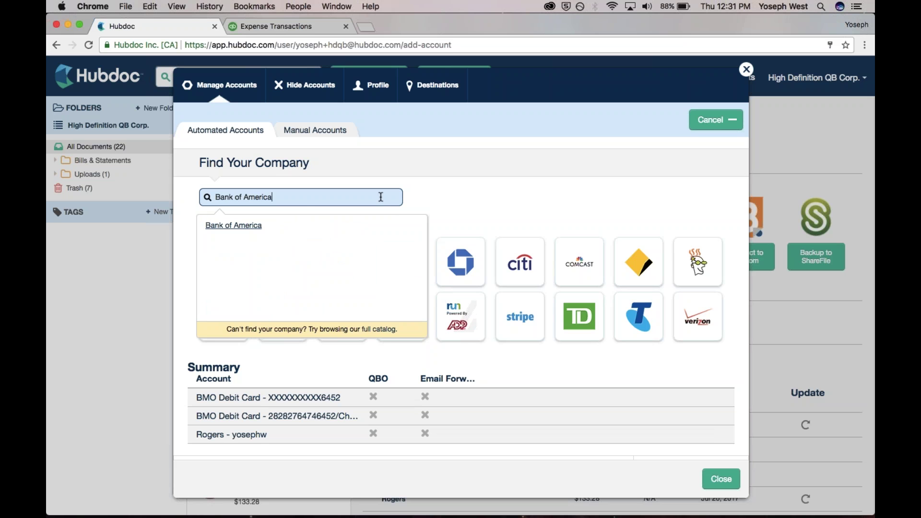
{"action": "key", "text": "Return"}
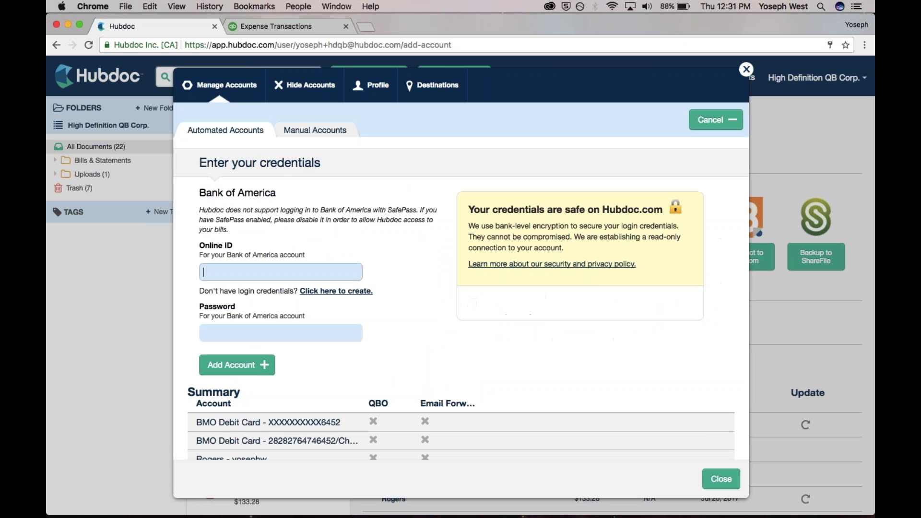
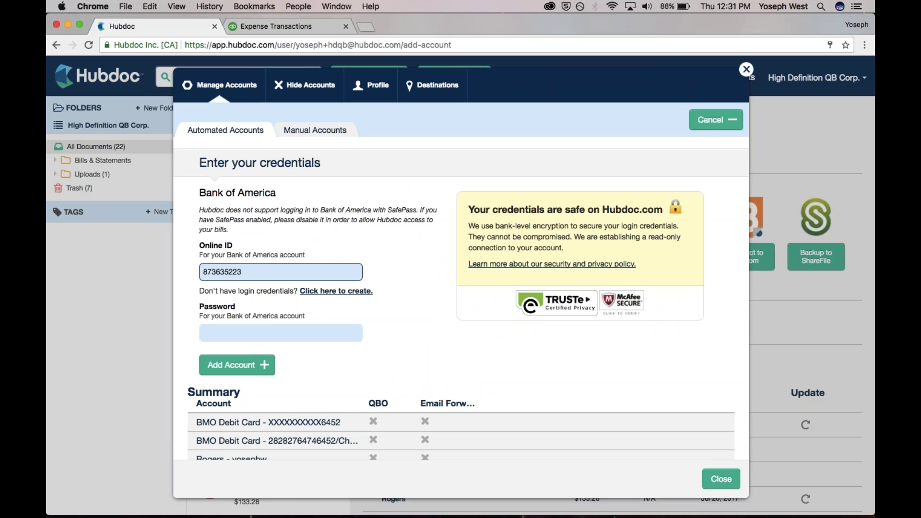
{"action": "key", "text": "Tab"}
{"action": "type", "text": "********"}
{"action": "left_click", "coordinate": [245, 367]}
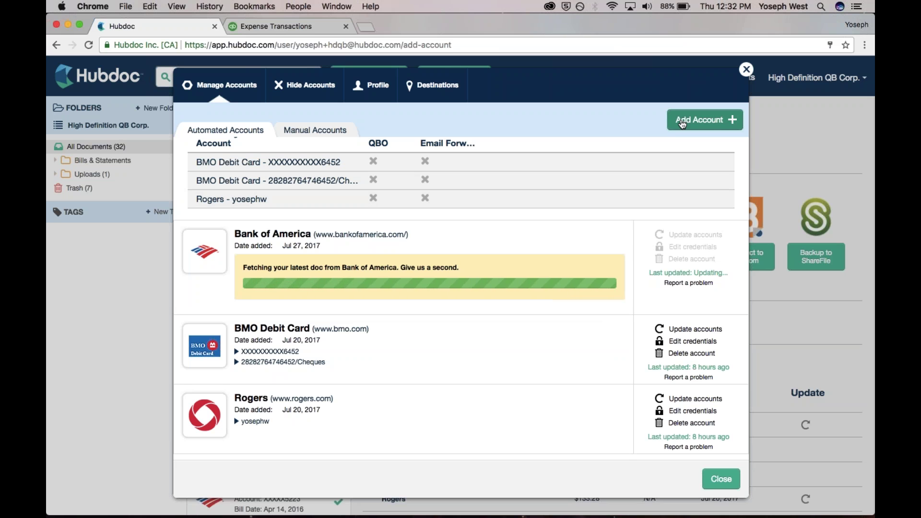
{"action": "left_click", "coordinate": [682, 121]}
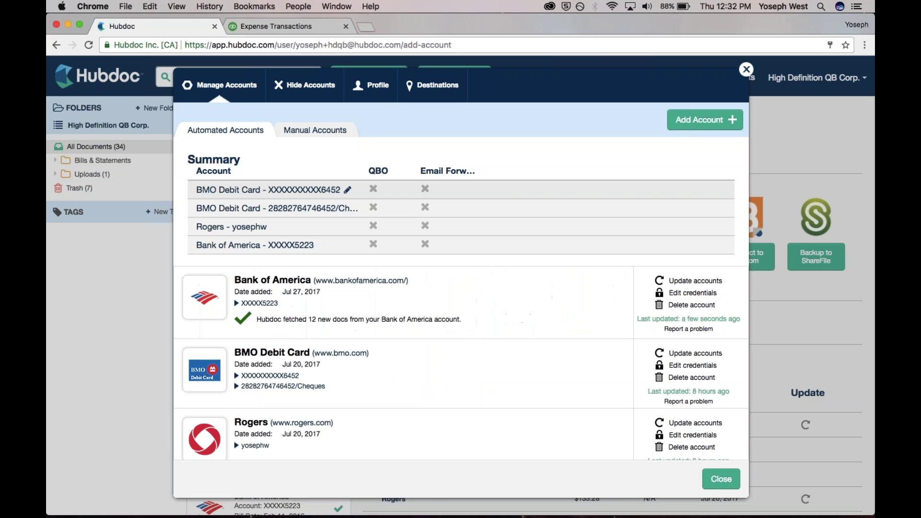
- Connect American Express (USA) by entering its User ID and password
{"action": "left_click", "coordinate": [684, 120]}
{"action": "type", "text": "american express"}
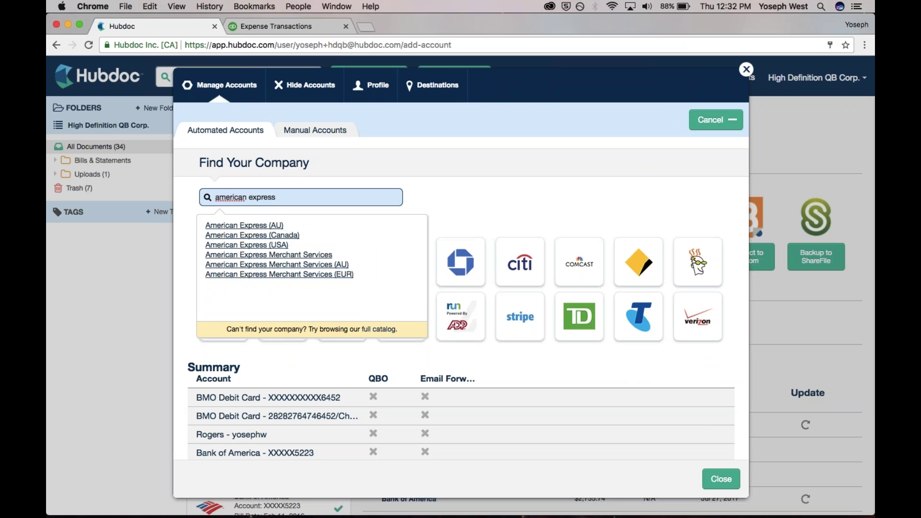
{"action": "left_click", "coordinate": [259, 245]}
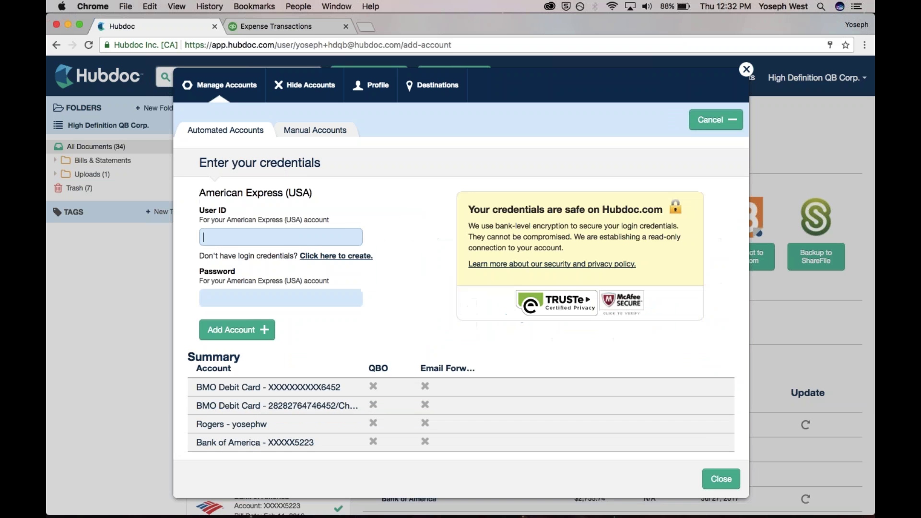
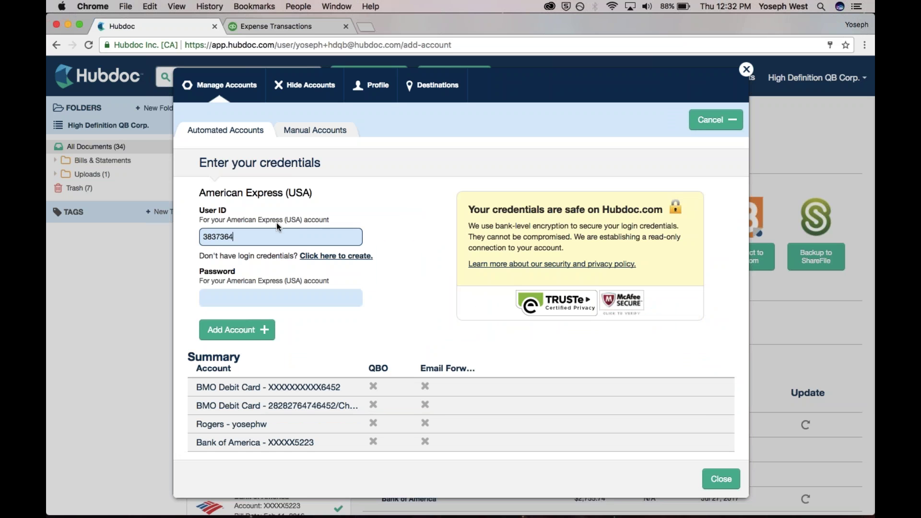
{"action": "left_click", "coordinate": [325, 298]}
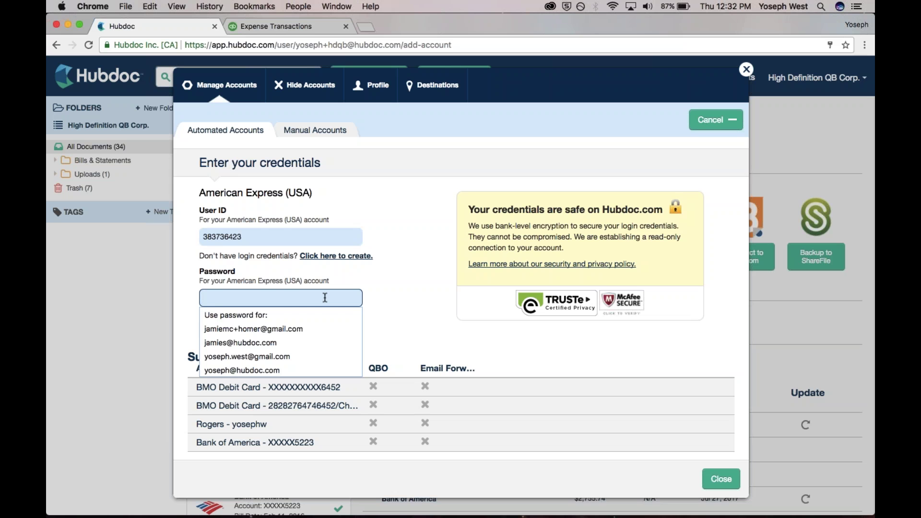
{"action": "type", "text": "••••••••"}
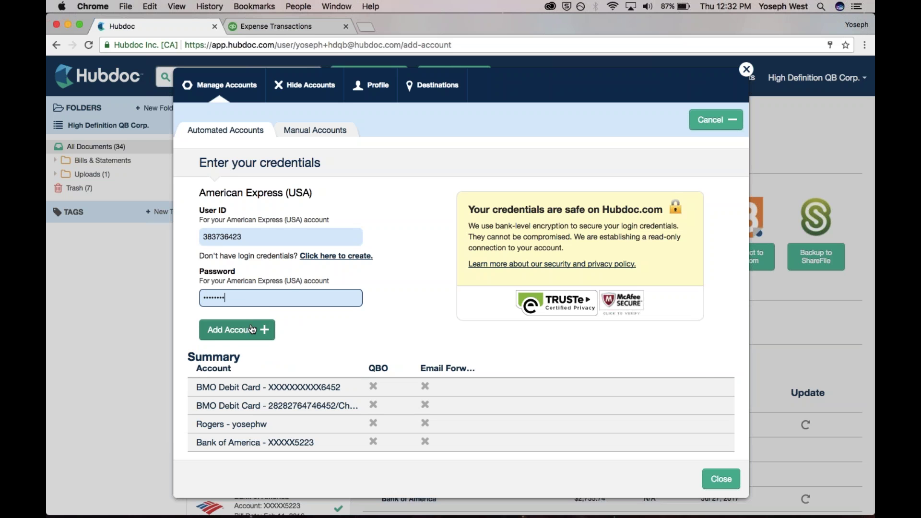
{"action": "left_click", "coordinate": [253, 329]}
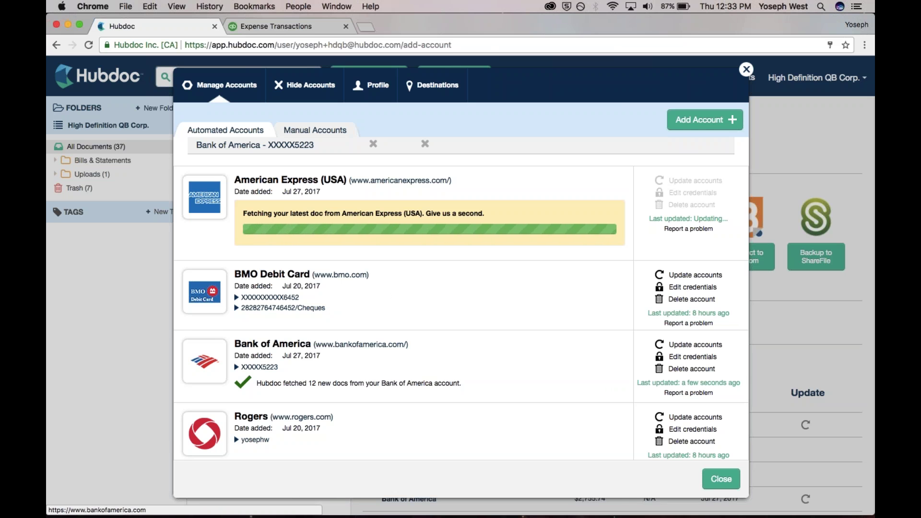
{"action": "left_click", "coordinate": [687, 122]}
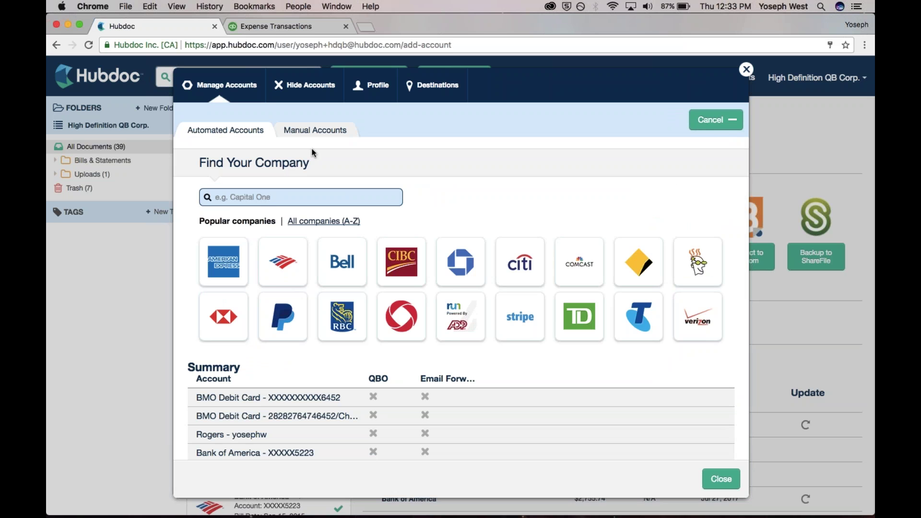
- Connect Comcast with its username and password, bringing in 3 new documents
{"action": "type", "text": "comcast"}
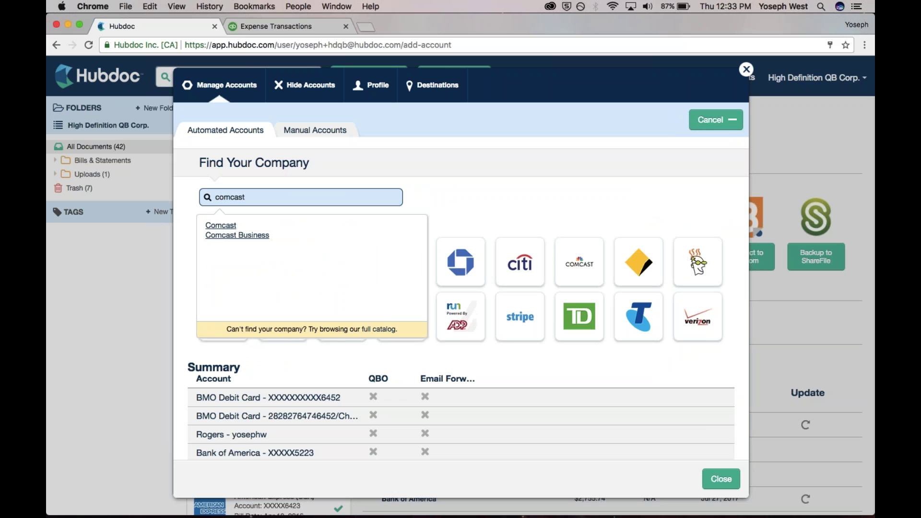
{"action": "key", "text": "Return"}
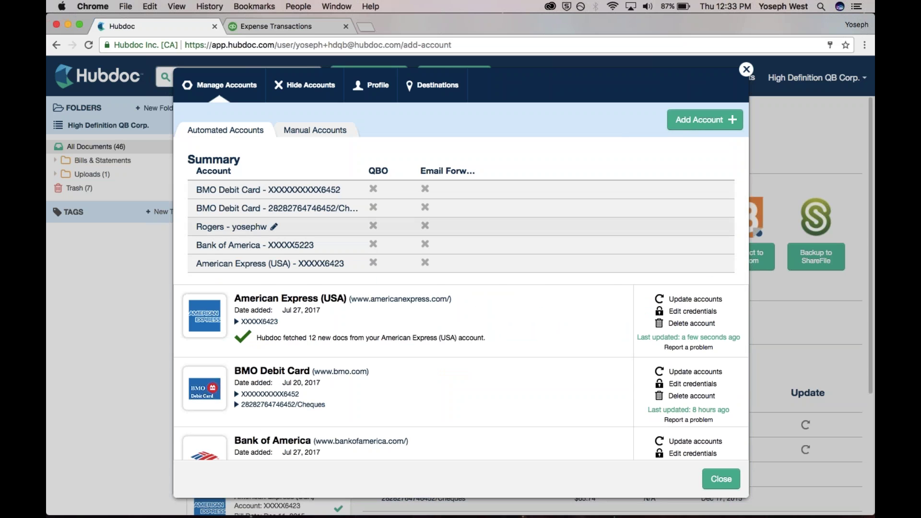
{"action": "left_click", "coordinate": [705, 119]}
{"action": "type", "text": "comcast"}
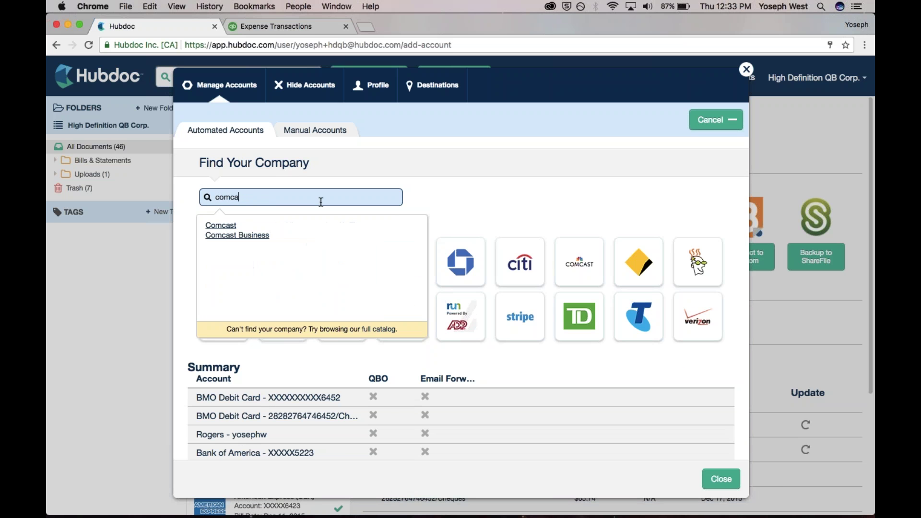
{"action": "left_click", "coordinate": [265, 225]}
{"action": "key", "text": "Tab"}
{"action": "type", "text": "••••••••"}
{"action": "key", "text": "Return"}
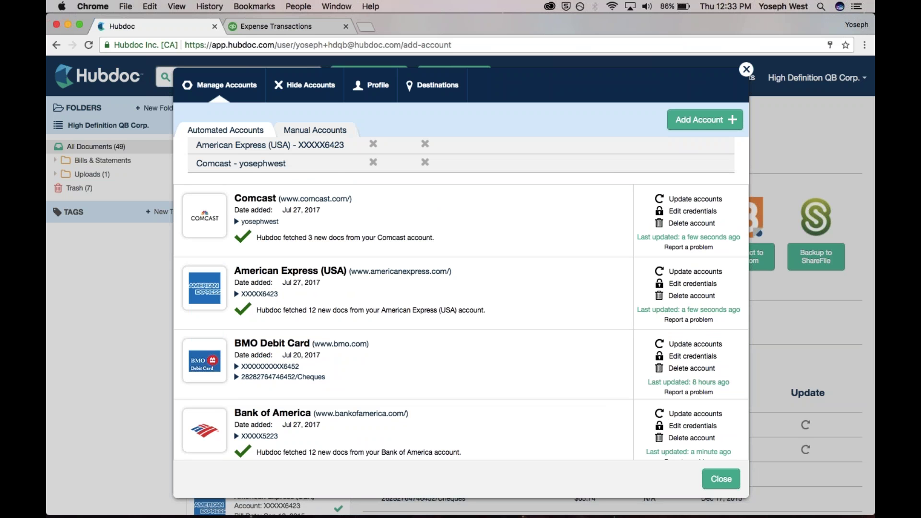
- Close the account manager and expand Bills & Statements to reveal the per-vendor folders
{"action": "key", "text": "Escape"}
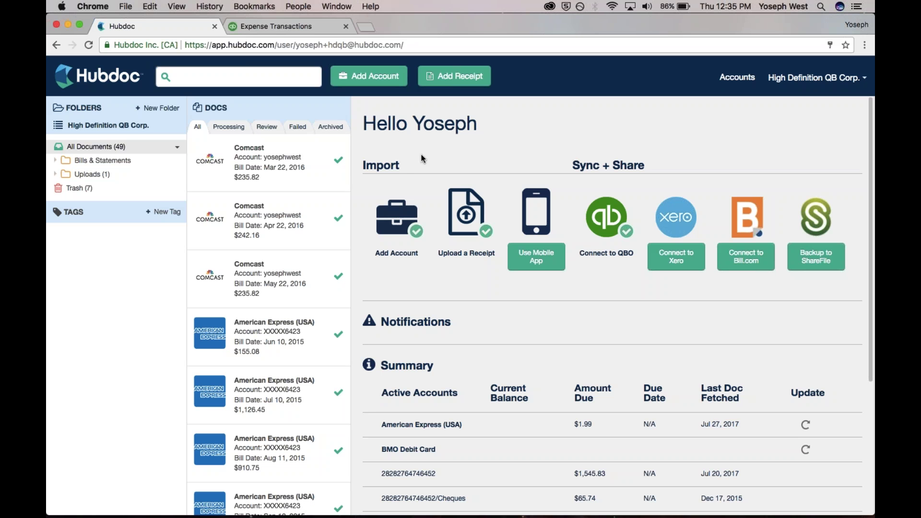
{"action": "left_click", "coordinate": [61, 163]}
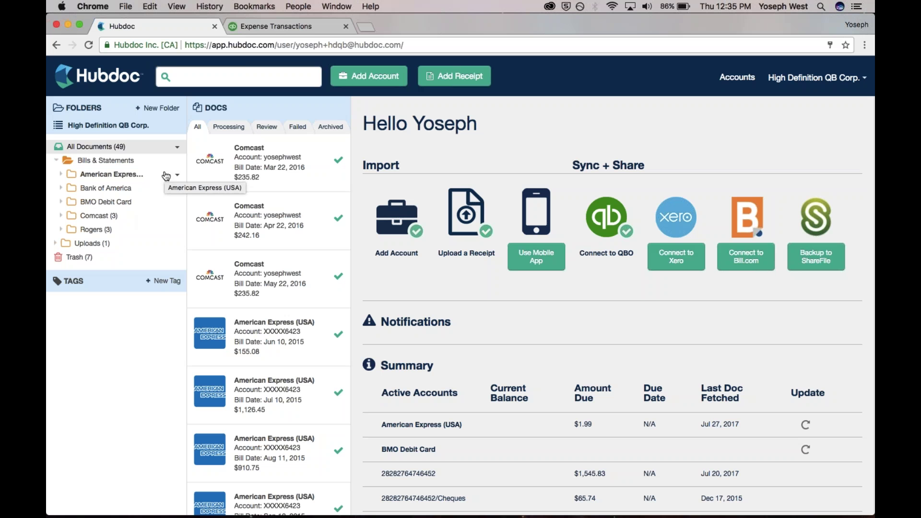
- Open the Bank of America account subfolder to list its 12 statements, including Jul 16, 2016
{"action": "left_click", "coordinate": [135, 187]}
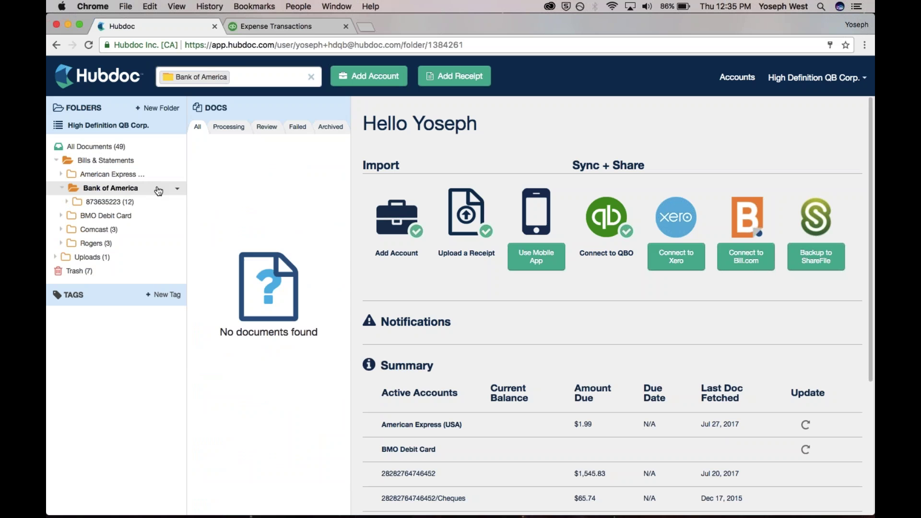
{"action": "left_click", "coordinate": [162, 201]}
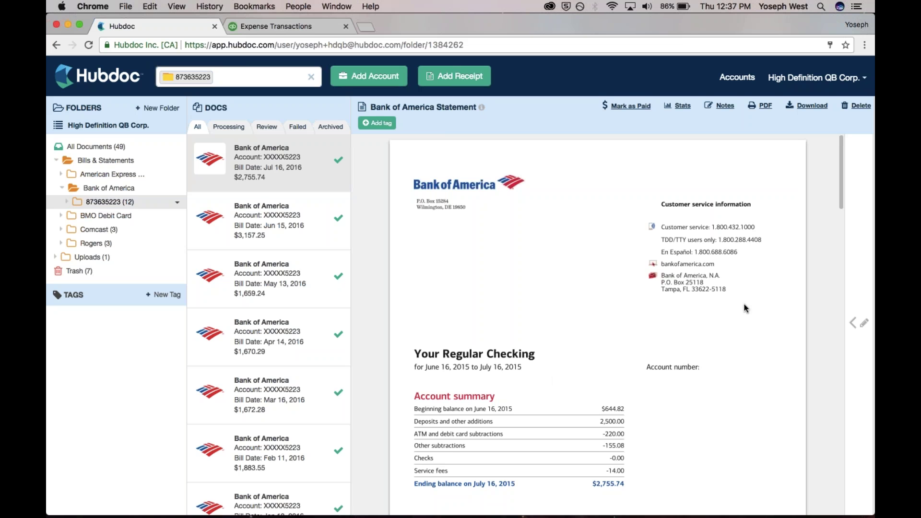
- Open the Comcast folder's May 22, 2016 invoice ($235.82) and show its details panel
{"action": "left_click", "coordinate": [114, 231]}
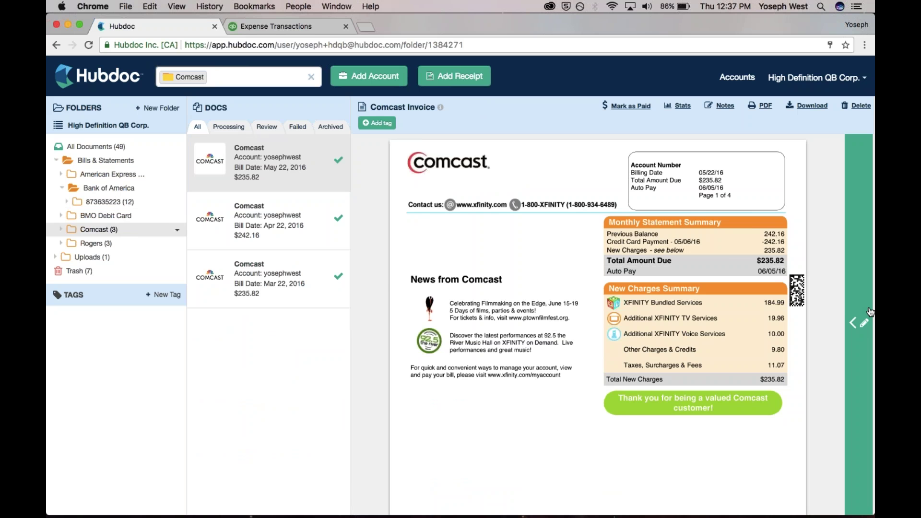
{"action": "left_click", "coordinate": [870, 312]}
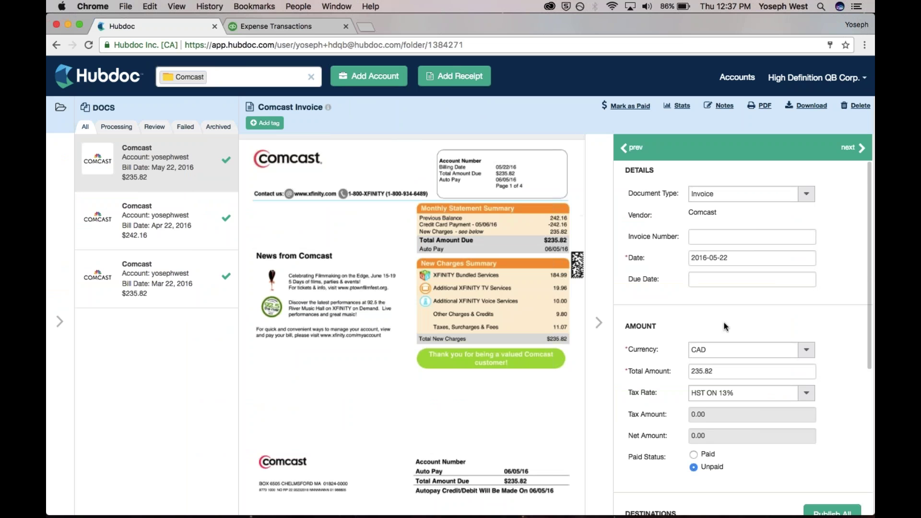
{"action": "scroll", "coordinate": [725, 326], "scroll_direction": "down", "scroll_amount": 5}
{"action": "scroll", "coordinate": [681, 269], "scroll_direction": "up", "scroll_amount": 5}
{"action": "scroll", "coordinate": [722, 214], "scroll_direction": "down", "scroll_amount": 5}
- Change the QuickBooks Online publish type from Bill to Expense
{"action": "left_click", "coordinate": [716, 348]}
{"action": "scroll", "coordinate": [716, 348], "scroll_direction": "down", "scroll_amount": 3}
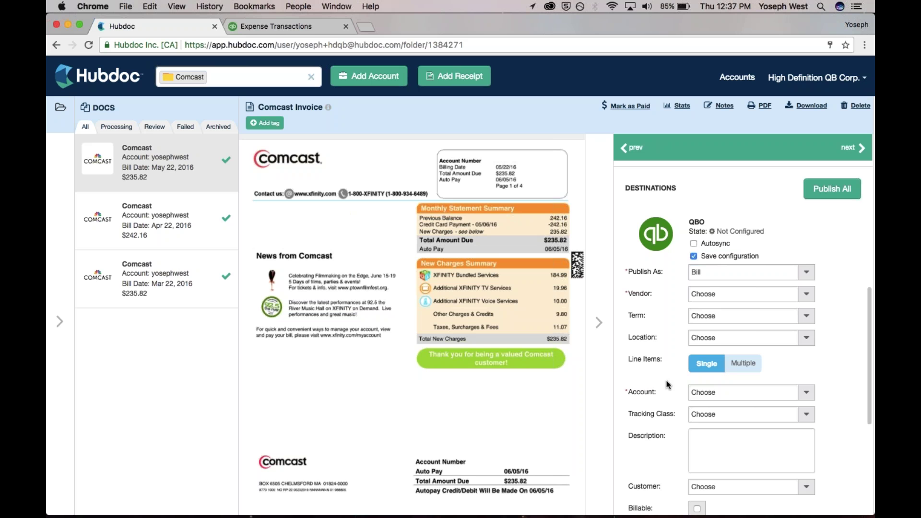
{"action": "left_click", "coordinate": [804, 272]}
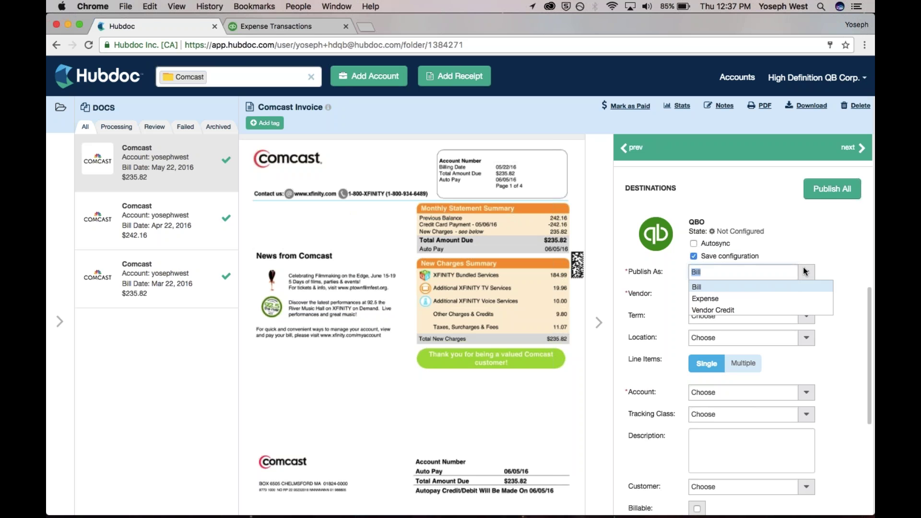
{"action": "left_click", "coordinate": [806, 254]}
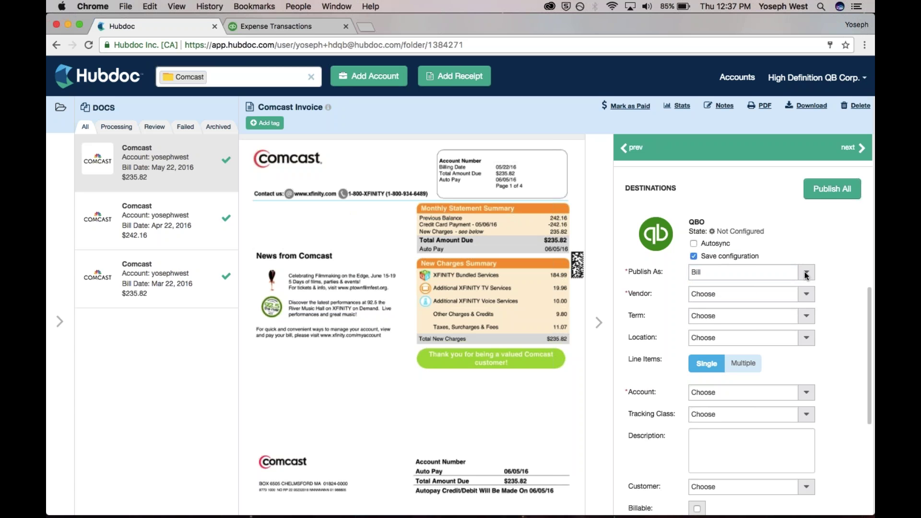
{"action": "left_click", "coordinate": [805, 271]}
{"action": "left_click", "coordinate": [797, 302]}
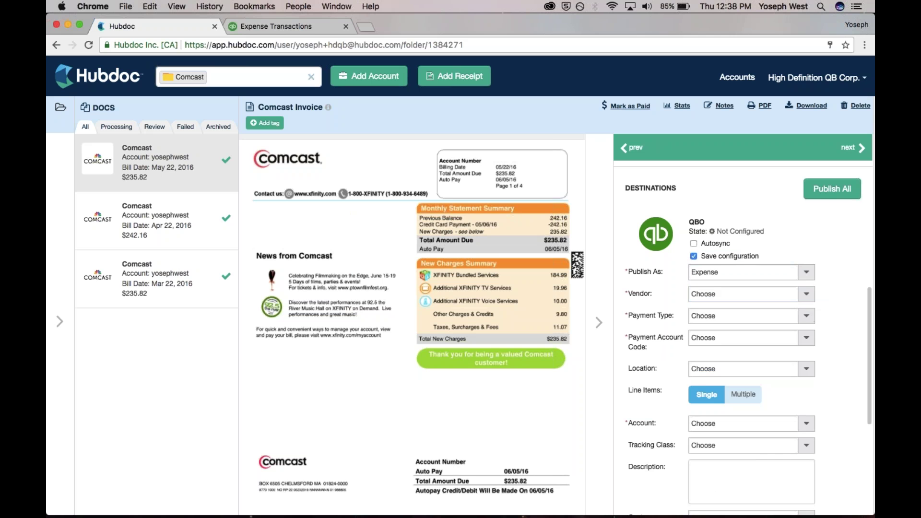
- Set the vendor to the existing Comcast entry
{"action": "left_click", "coordinate": [807, 294]}
{"action": "type", "text": "comca"}
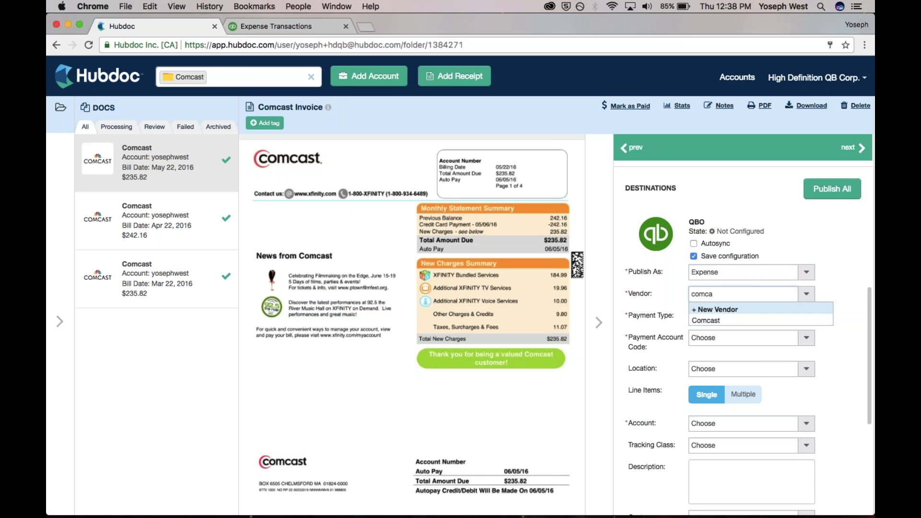
{"action": "left_click", "coordinate": [718, 309]}
{"action": "left_click", "coordinate": [730, 294]}
{"action": "type", "text": "Comcast"}
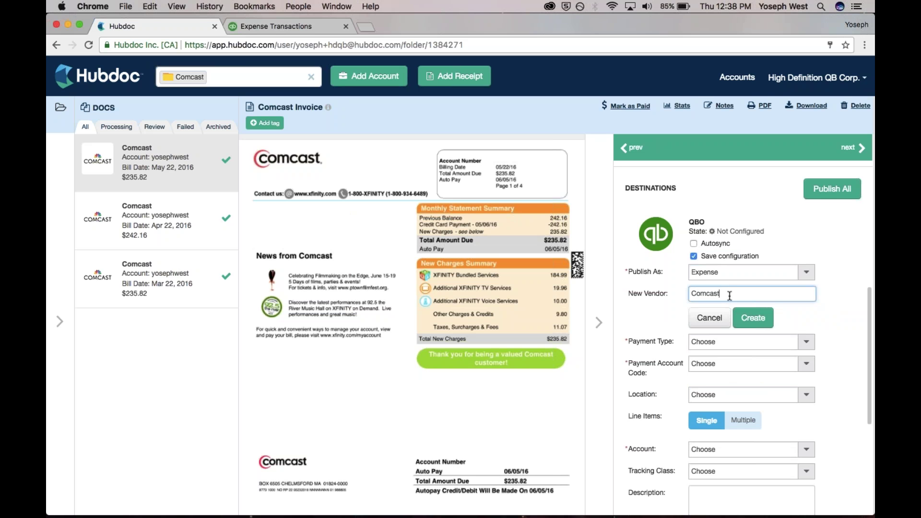
{"action": "left_click", "coordinate": [753, 317]}
{"action": "left_click", "coordinate": [722, 294]}
{"action": "type", "text": "cocas"}
{"action": "key", "text": "BackSpace"}
{"action": "key", "text": "BackSpace"}
{"action": "key", "text": "BackSpace"}
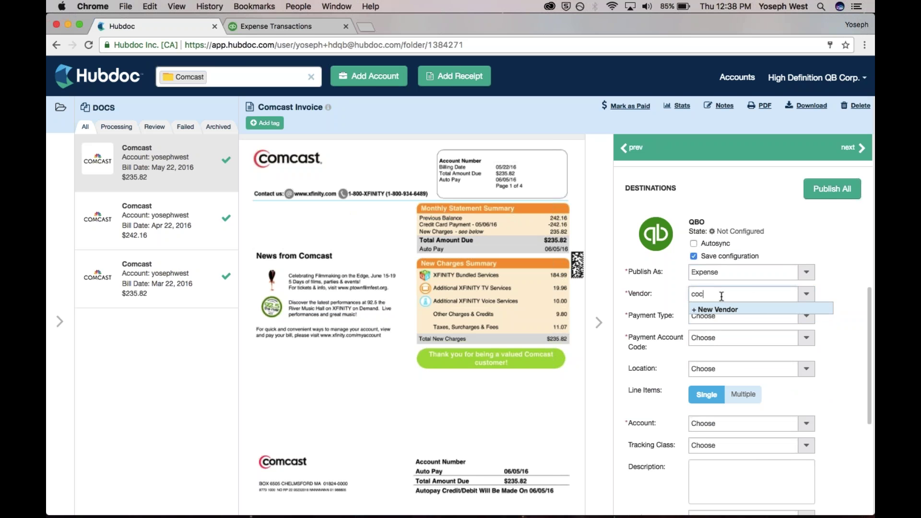
{"action": "type", "text": "mcast"}
{"action": "left_click", "coordinate": [713, 321]}
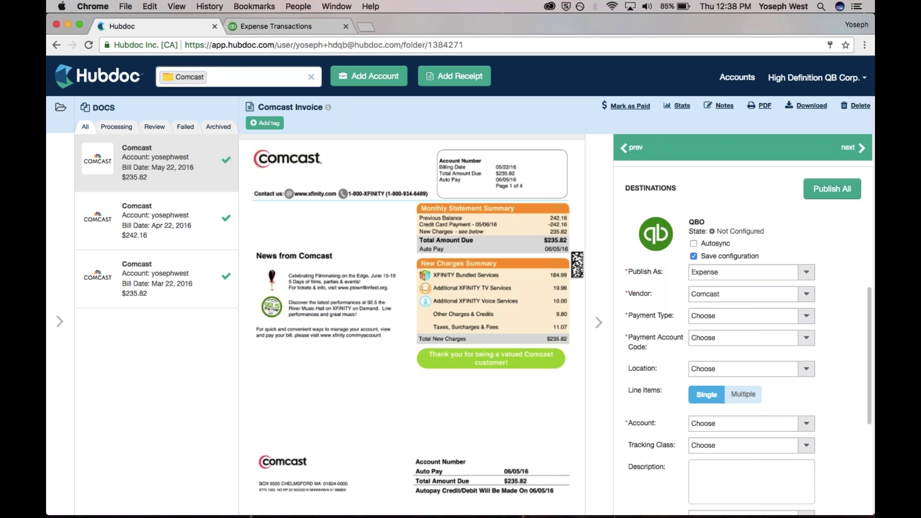
- Set payment type to Credit Card paid from the Amex US account
{"action": "left_click", "coordinate": [716, 316]}
{"action": "left_click", "coordinate": [729, 342]}
{"action": "left_click", "coordinate": [770, 339]}
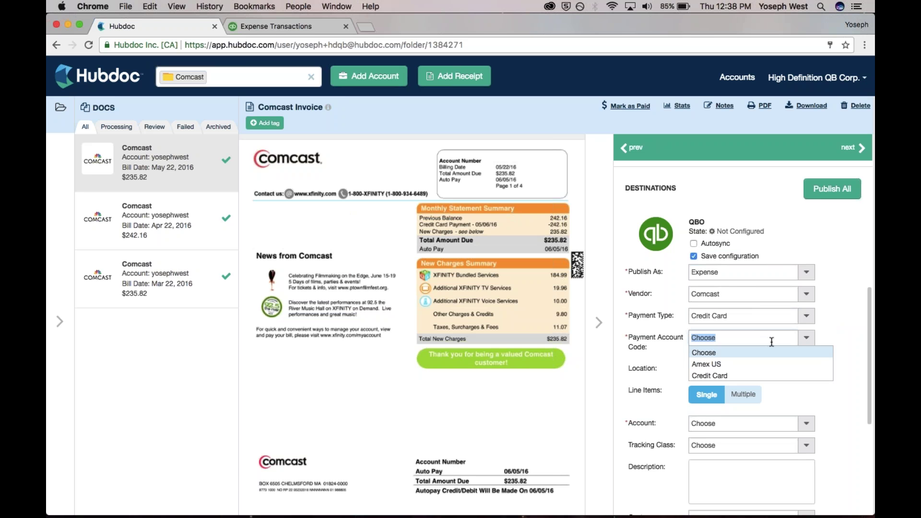
{"action": "left_click", "coordinate": [769, 366]}
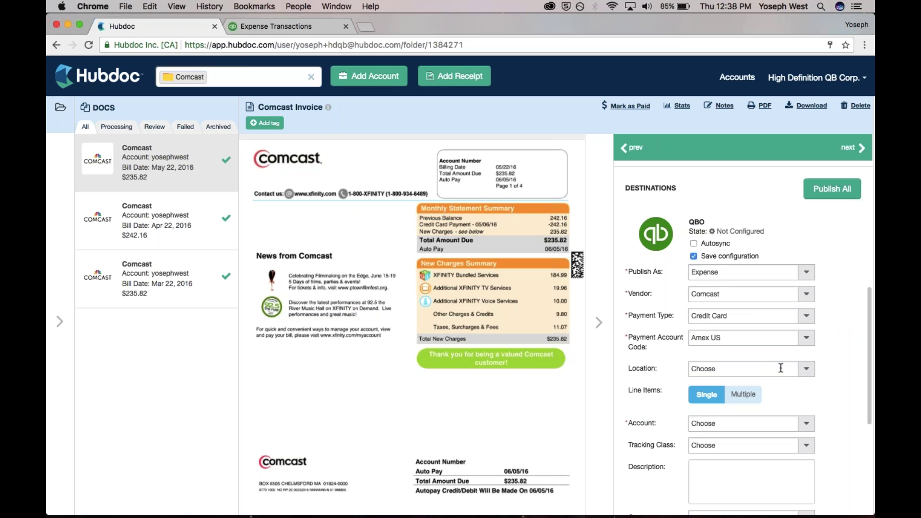
{"action": "scroll", "coordinate": [668, 370], "scroll_direction": "down", "scroll_amount": 2}
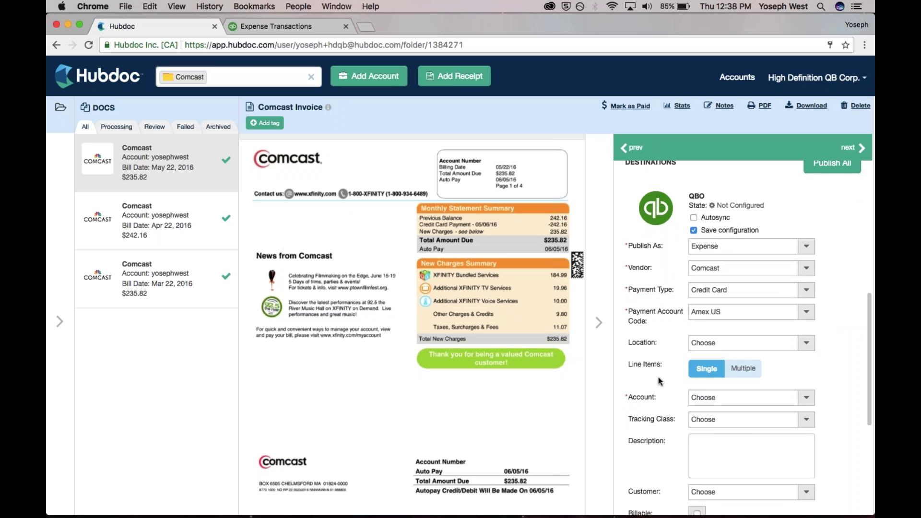
{"action": "scroll", "coordinate": [658, 382], "scroll_direction": "down", "scroll_amount": 1}
{"action": "scroll", "coordinate": [823, 341], "scroll_direction": "down", "scroll_amount": 3}
{"action": "scroll", "coordinate": [823, 342], "scroll_direction": "up", "scroll_amount": 3}
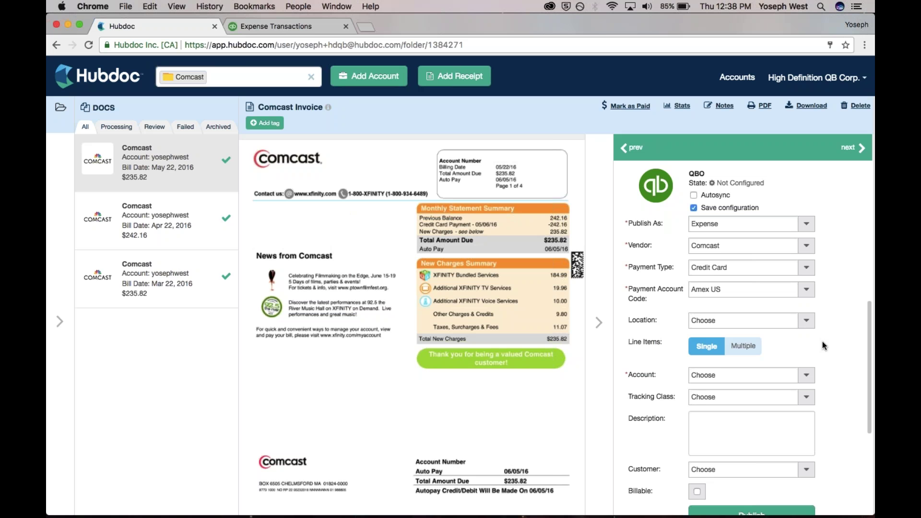
- Code the expense to Dues and Subscriptions and turn on Autosync
{"action": "left_click", "coordinate": [810, 375]}
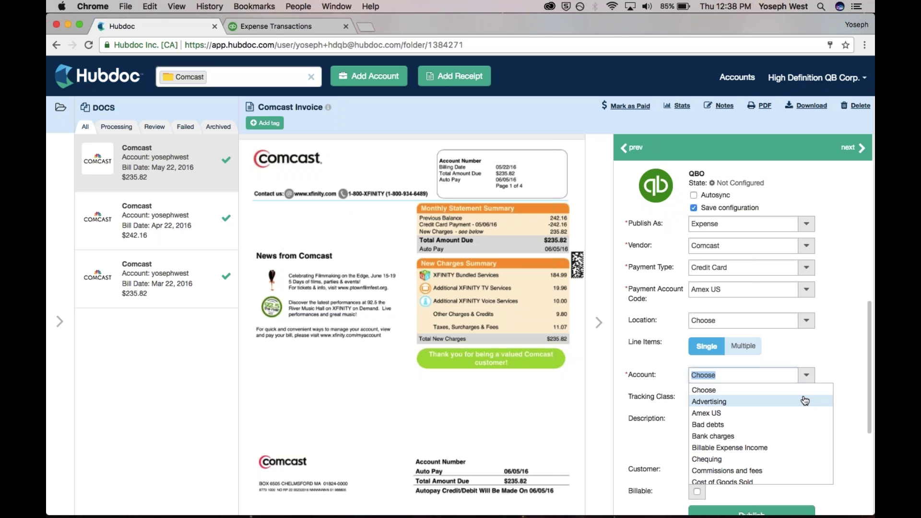
{"action": "type", "text": "dues"}
{"action": "left_click", "coordinate": [796, 390]}
{"action": "scroll", "coordinate": [800, 393], "scroll_direction": "down", "scroll_amount": 2}
{"action": "scroll", "coordinate": [748, 335], "scroll_direction": "down", "scroll_amount": 1}
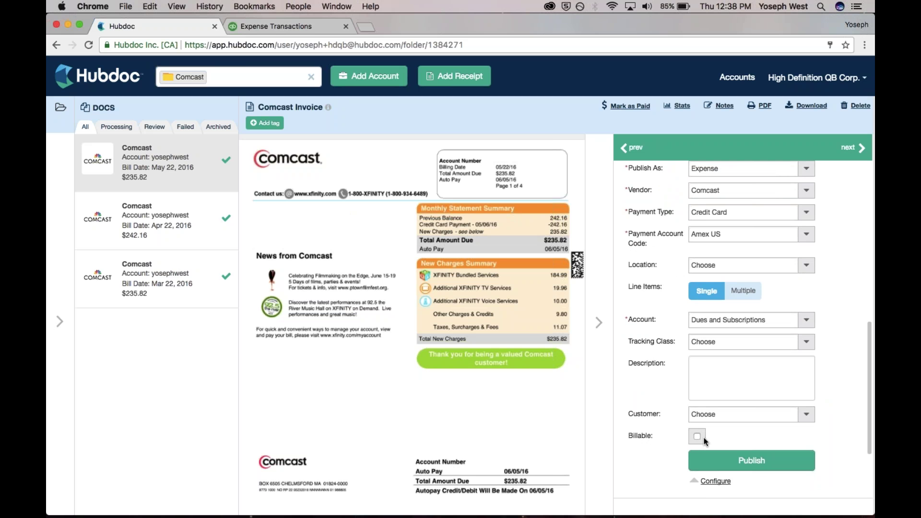
{"action": "left_click", "coordinate": [739, 460]}
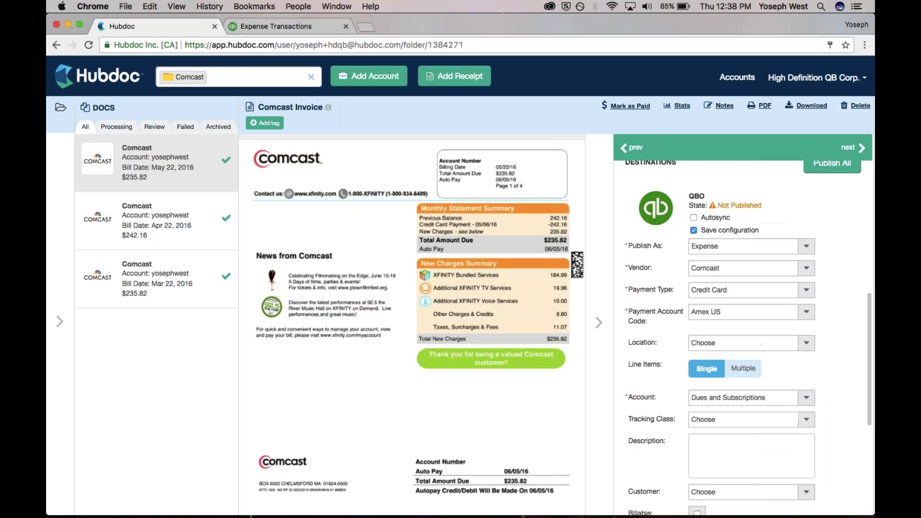
{"action": "scroll", "coordinate": [671, 350], "scroll_direction": "down", "scroll_amount": 3}
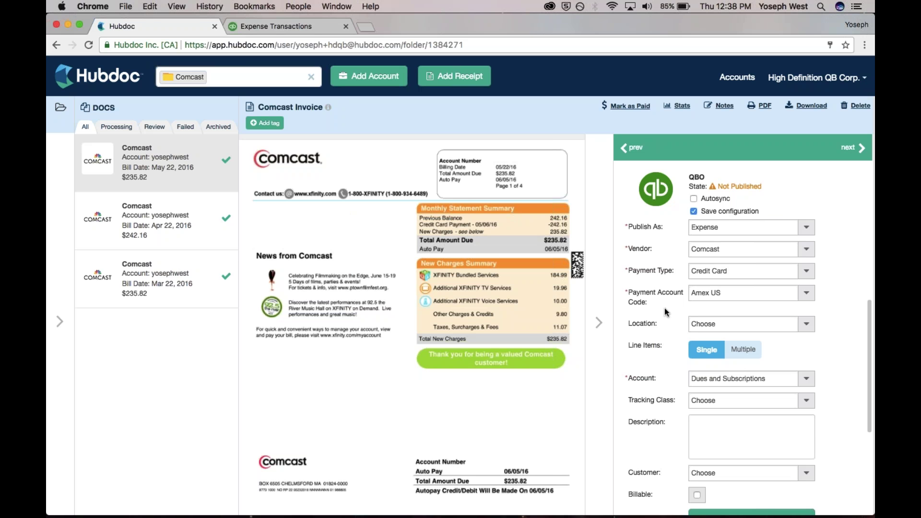
{"action": "left_click", "coordinate": [694, 198]}
{"action": "scroll", "coordinate": [645, 376], "scroll_direction": "down", "scroll_amount": 1}
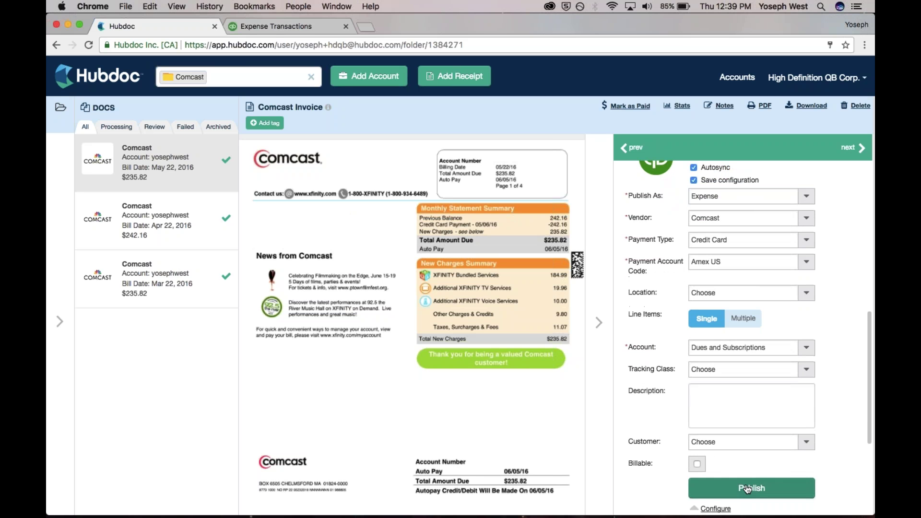
- Publish the Comcast invoice to QuickBooks, then view the QuickBooks Expense Transactions list
{"action": "left_click", "coordinate": [747, 489]}
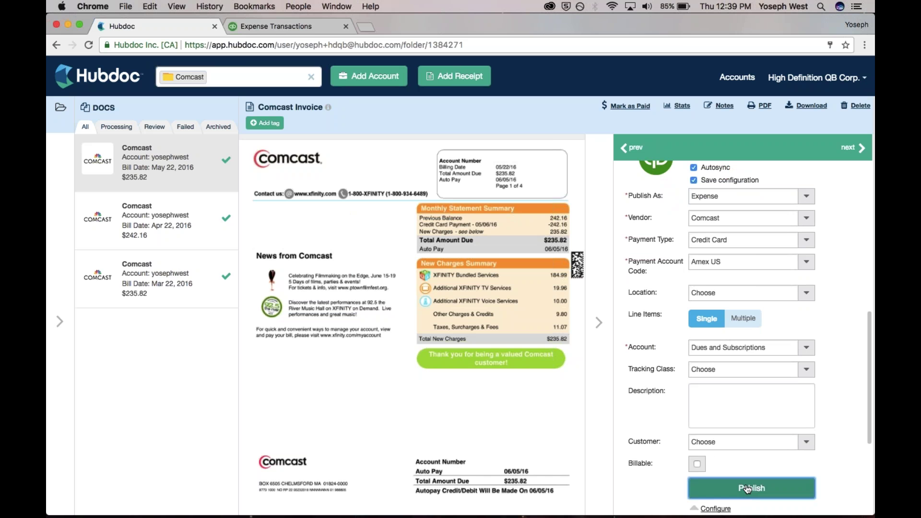
{"action": "scroll", "coordinate": [662, 287], "scroll_direction": "up", "scroll_amount": 1}
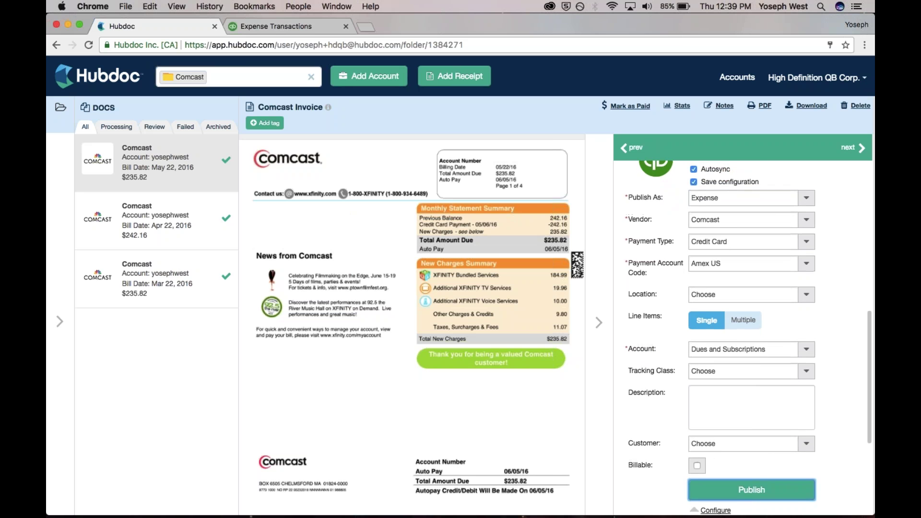
{"action": "scroll", "coordinate": [663, 284], "scroll_direction": "down", "scroll_amount": 2}
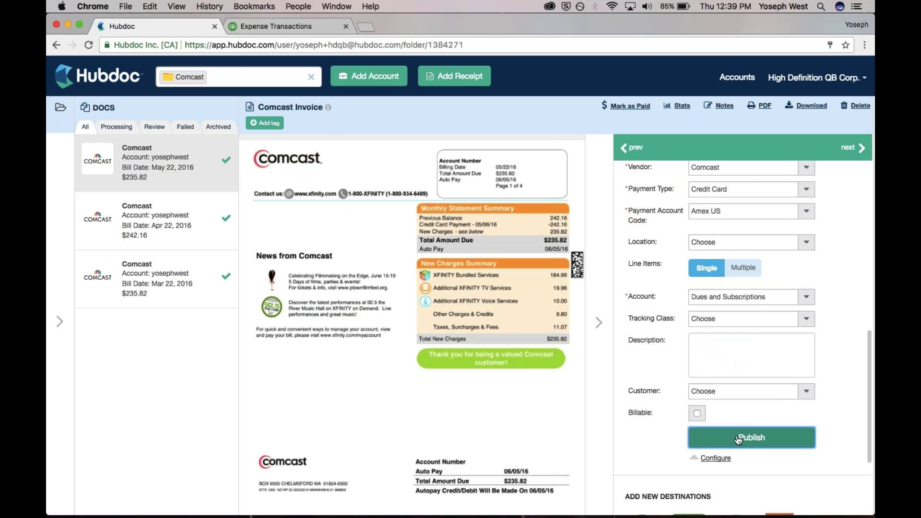
{"action": "scroll", "coordinate": [666, 314], "scroll_direction": "up", "scroll_amount": 3}
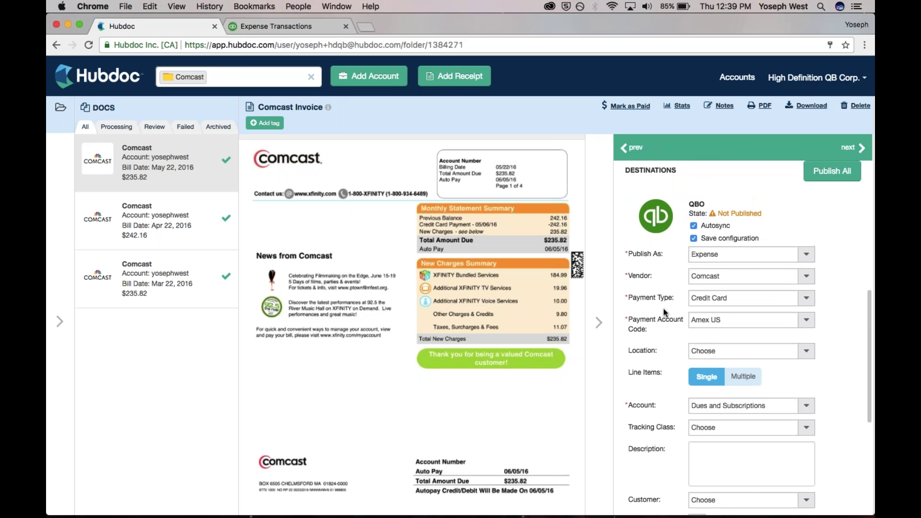
{"action": "scroll", "coordinate": [664, 326], "scroll_direction": "down", "scroll_amount": 1}
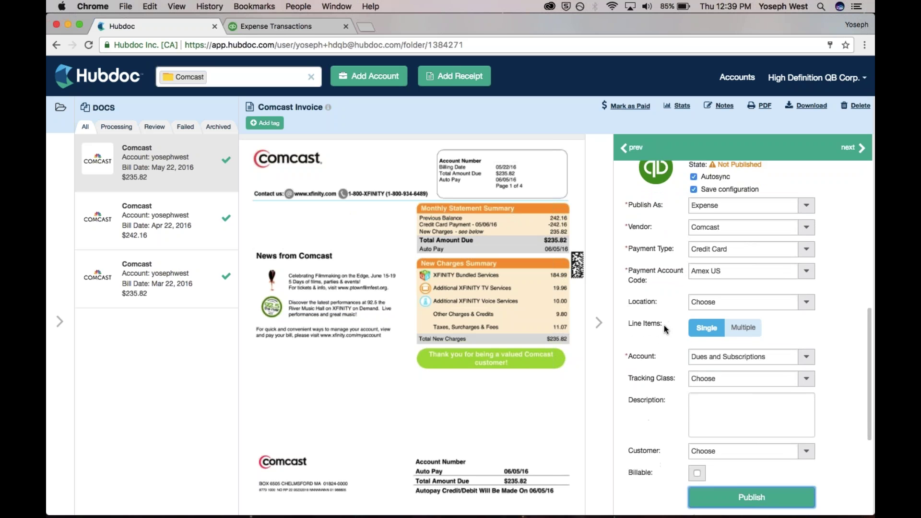
{"action": "scroll", "coordinate": [664, 325], "scroll_direction": "down", "scroll_amount": 1}
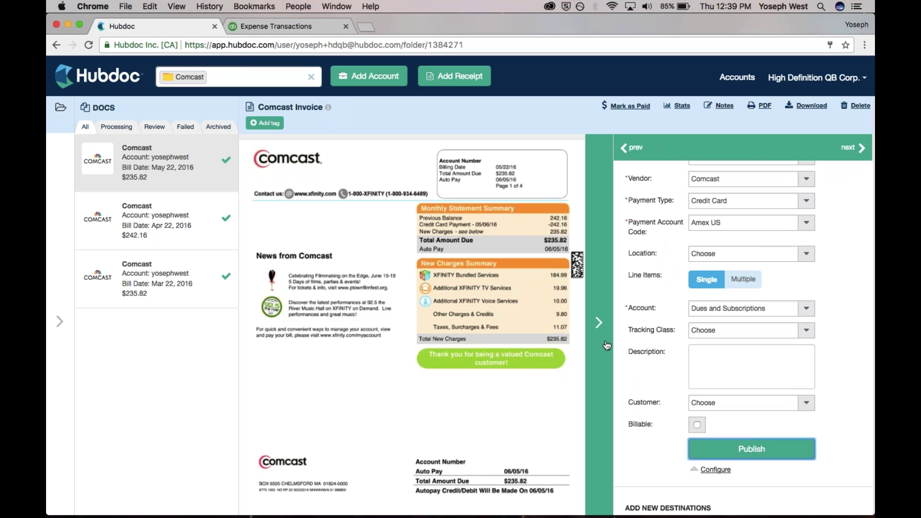
{"action": "left_click", "coordinate": [303, 22]}
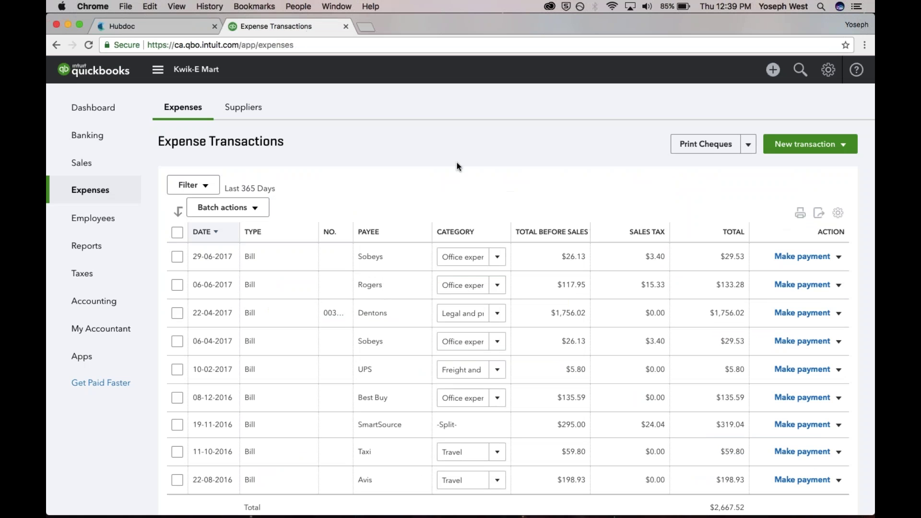
{"action": "key", "text": "super+r"}
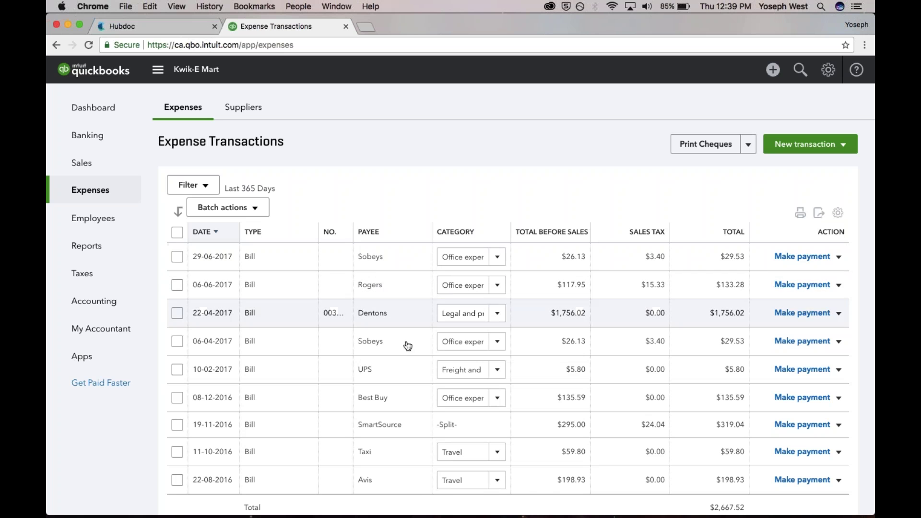
{"action": "left_click", "coordinate": [187, 33]}
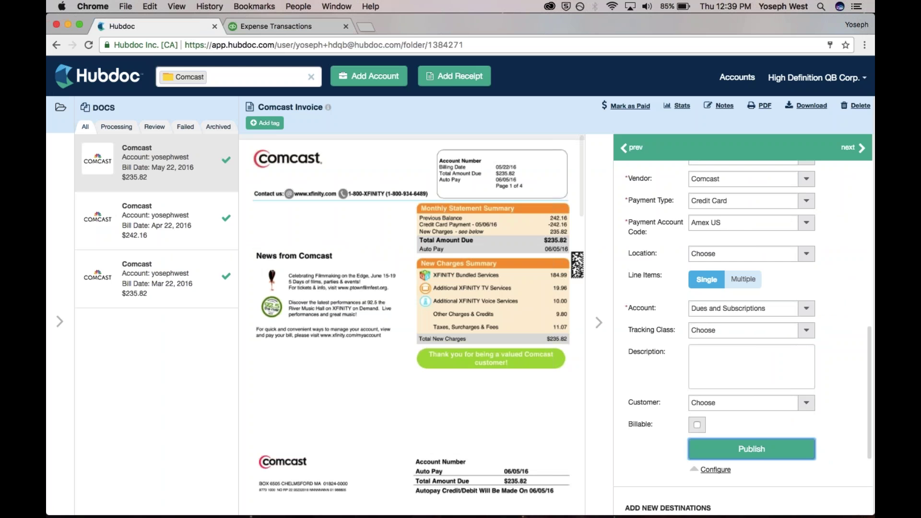
{"action": "left_click", "coordinate": [288, 27]}
{"action": "scroll", "coordinate": [437, 185], "scroll_direction": "down", "scroll_amount": 1}
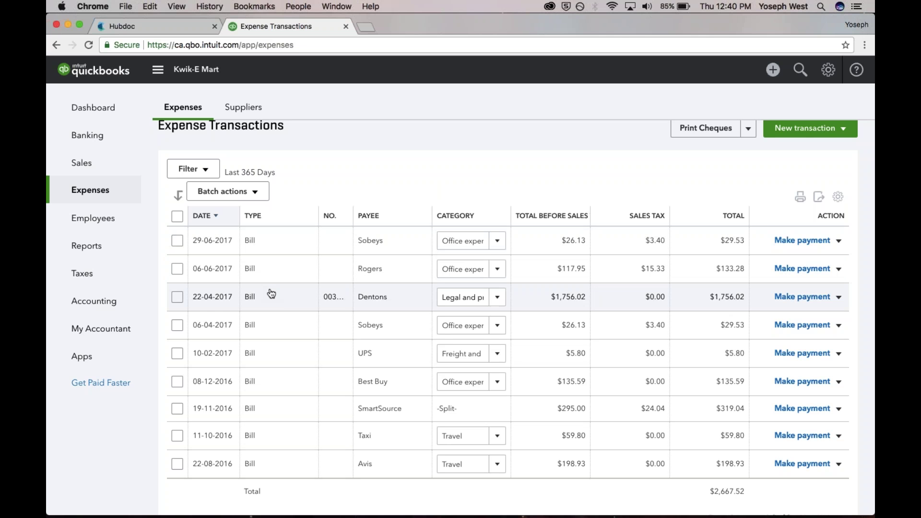
- Open the $1,756.02 Dentons bill and view its attached invoice PNG image
{"action": "left_click", "coordinate": [281, 301]}
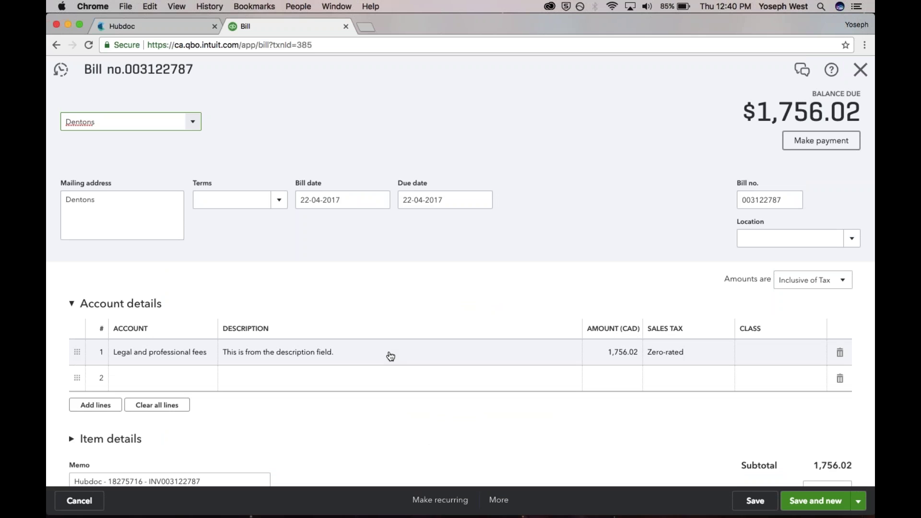
{"action": "scroll", "coordinate": [253, 390], "scroll_direction": "down", "scroll_amount": 5}
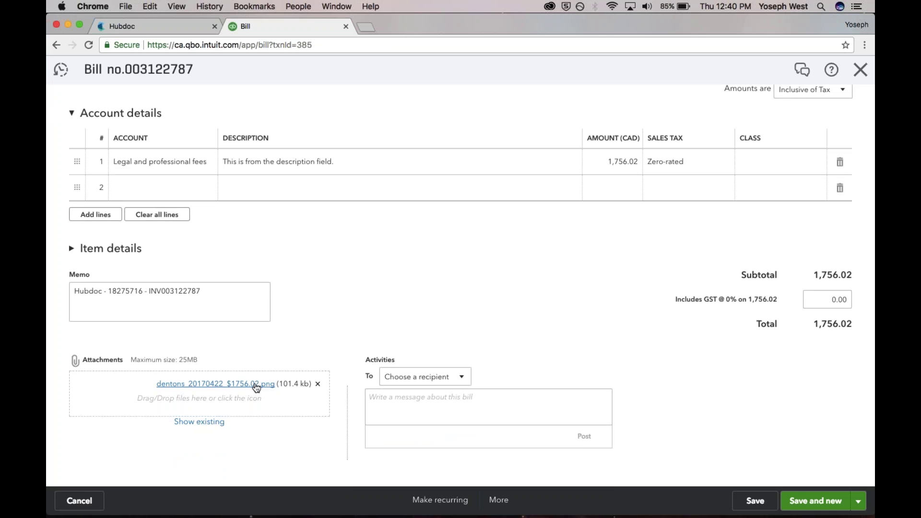
{"action": "left_click", "coordinate": [256, 385]}
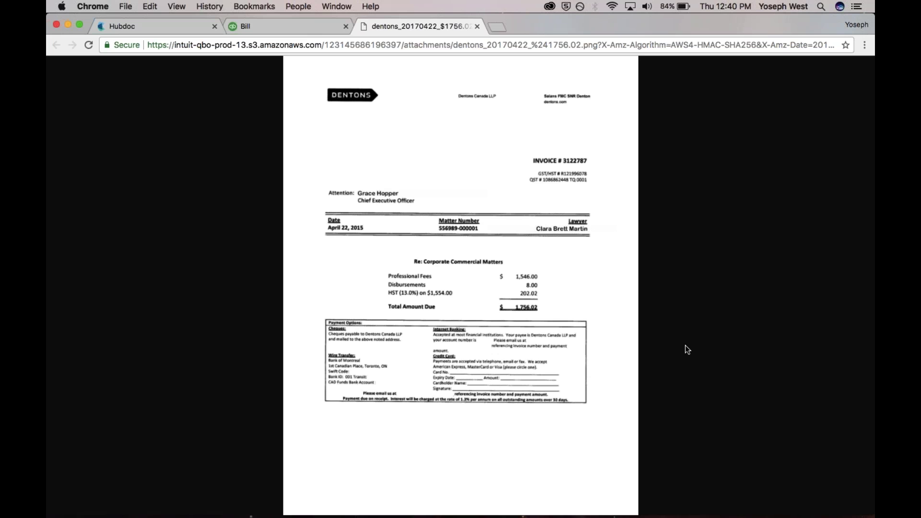
{"action": "left_click", "coordinate": [301, 29]}
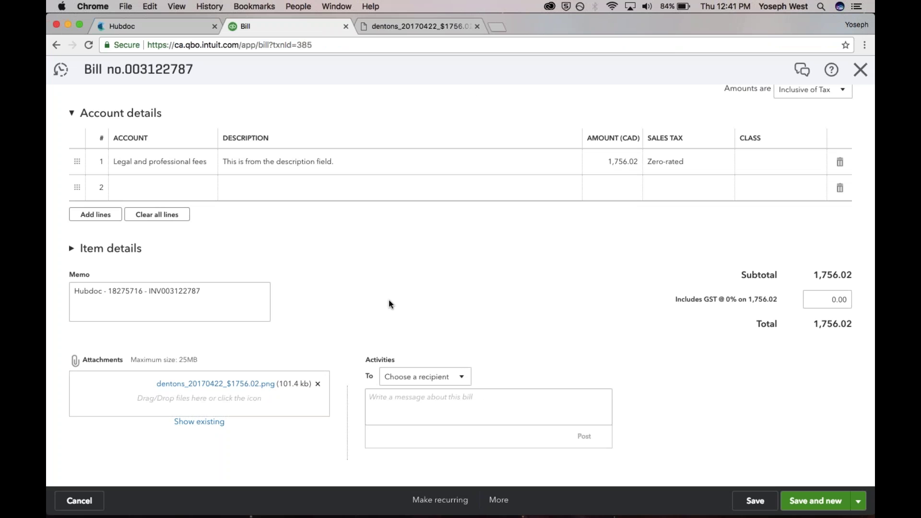
- Leave the Dentons bill for Hubdoc and list All Documents instead of Comcast only
{"action": "scroll", "coordinate": [388, 300], "scroll_direction": "up", "scroll_amount": 5}
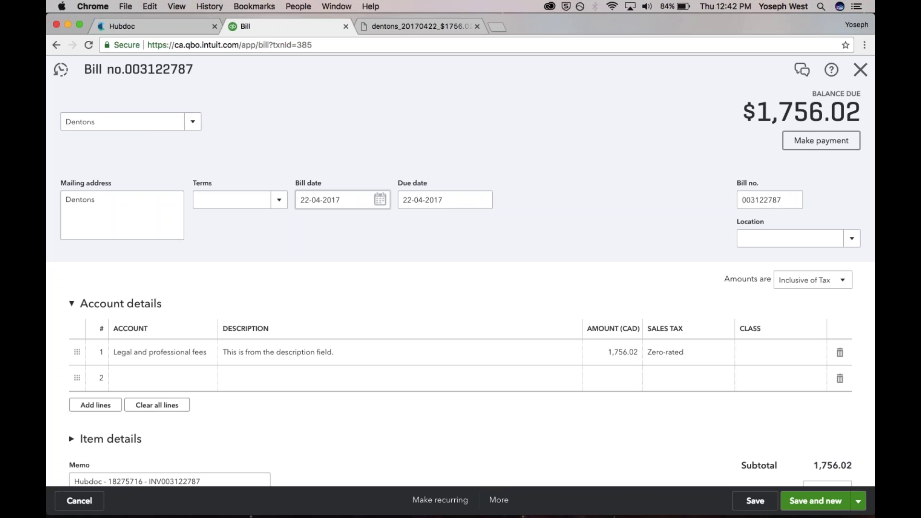
{"action": "left_click", "coordinate": [172, 26]}
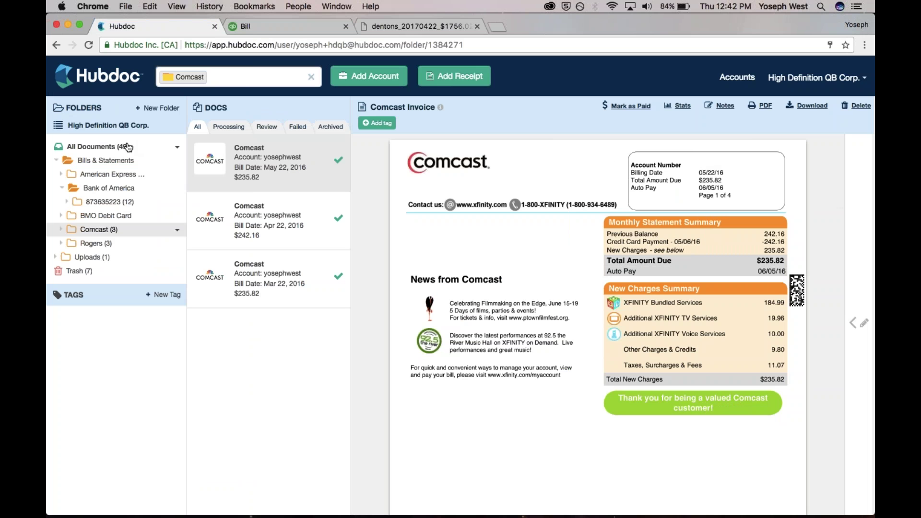
{"action": "left_click", "coordinate": [135, 147]}
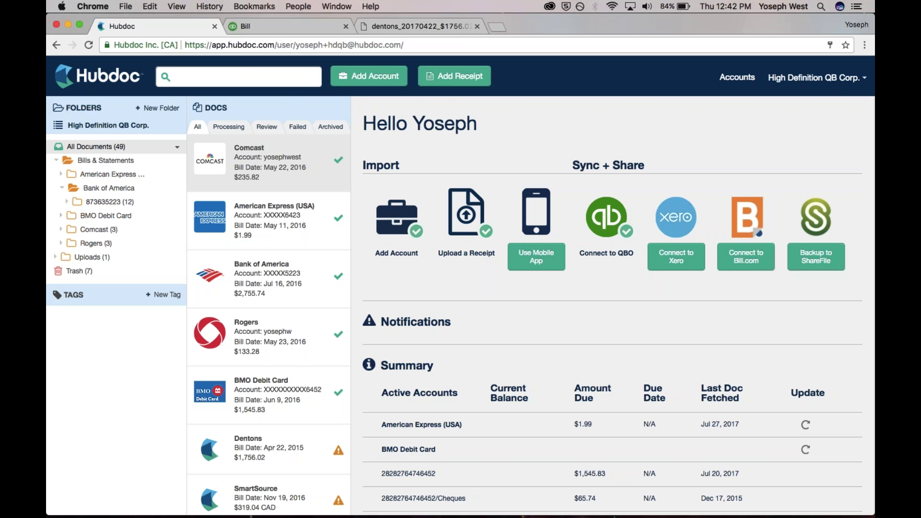
- Open Hubdoc's Add Receipt dialog for uploading new documents
{"action": "left_click", "coordinate": [448, 84]}
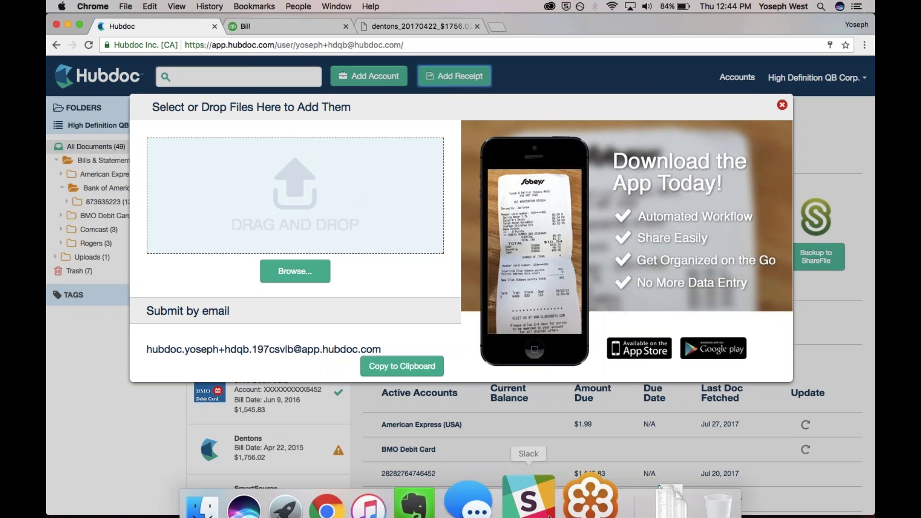
- Upload Invoice.pdf from Downloads into Hubdoc and expand the Uploads folder
{"action": "left_click", "coordinate": [635, 493]}
{"action": "left_click_drag", "start_coordinate": [532, 99], "coordinate": [316, 240]}
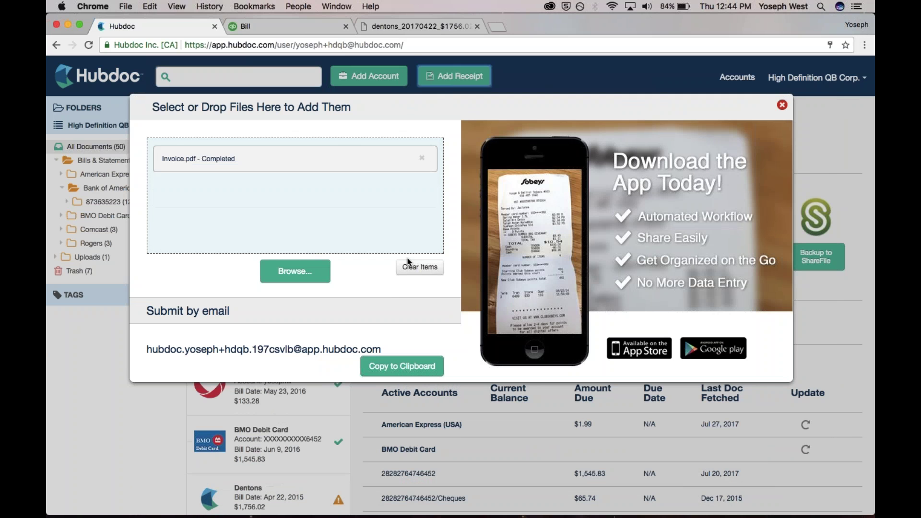
{"action": "left_click", "coordinate": [783, 105]}
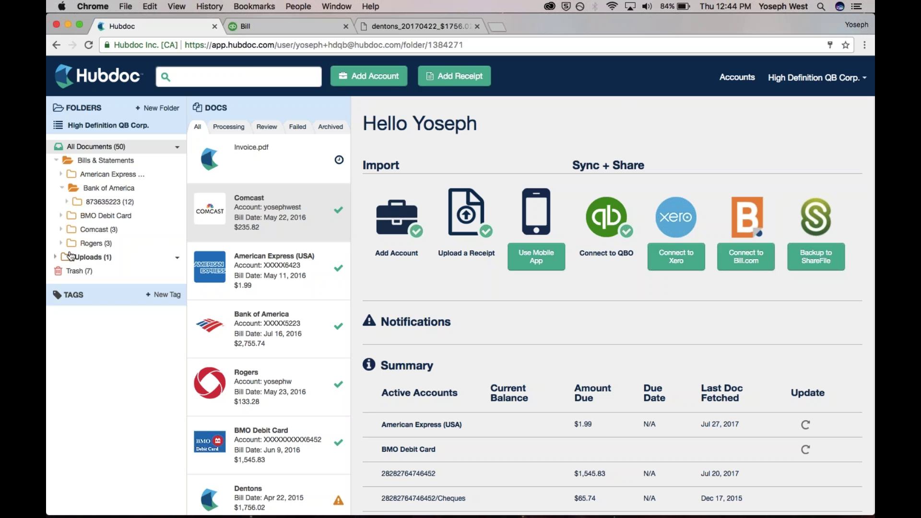
{"action": "left_click", "coordinate": [86, 256]}
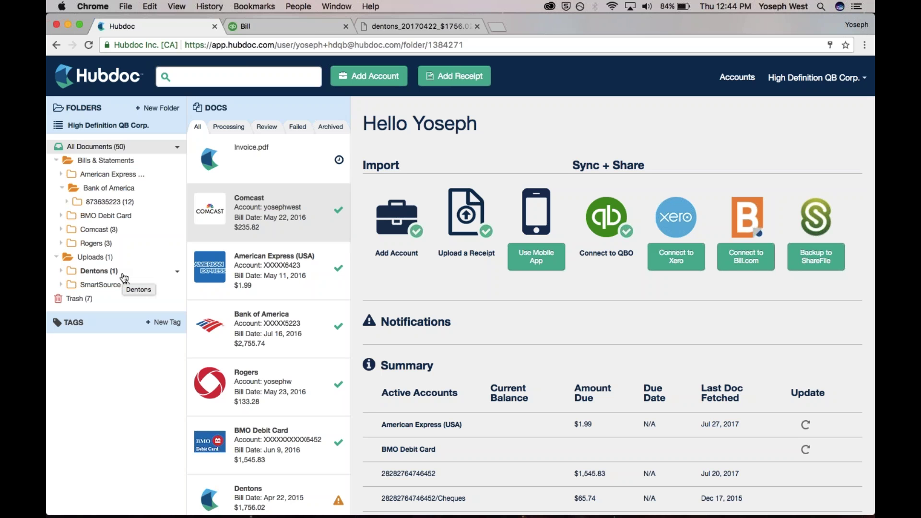
- Check the Dentons upload's QuickBooks publishing settings, then clear the Dentons filter to list all documents
{"action": "left_click", "coordinate": [124, 279]}
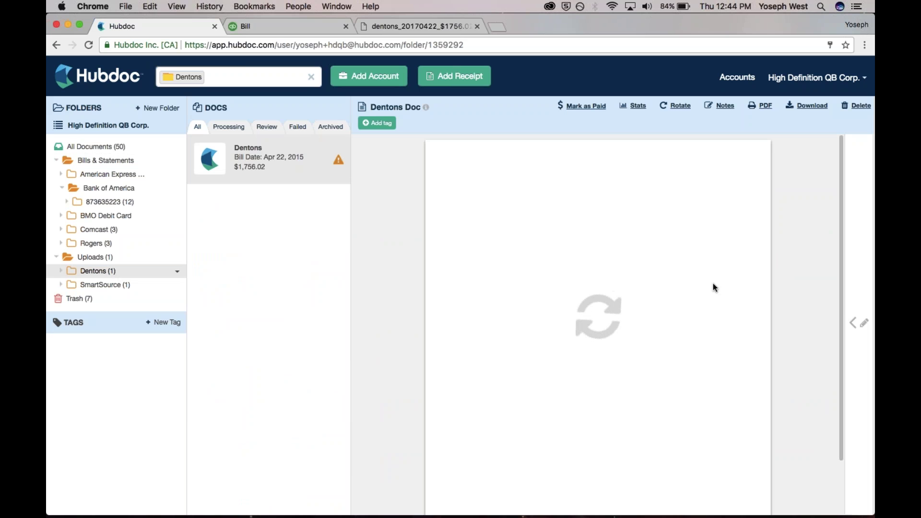
{"action": "left_click", "coordinate": [859, 307]}
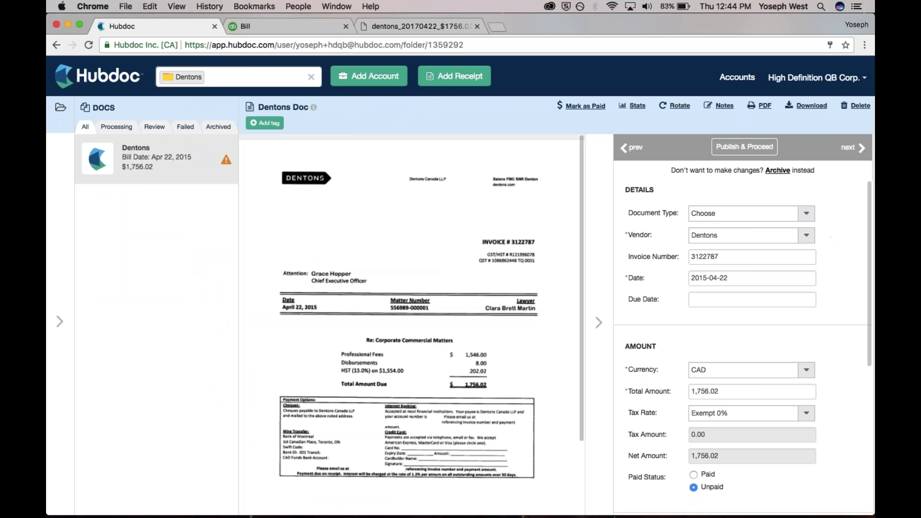
{"action": "scroll", "coordinate": [832, 243], "scroll_direction": "down", "scroll_amount": 10}
{"action": "left_click", "coordinate": [716, 332]}
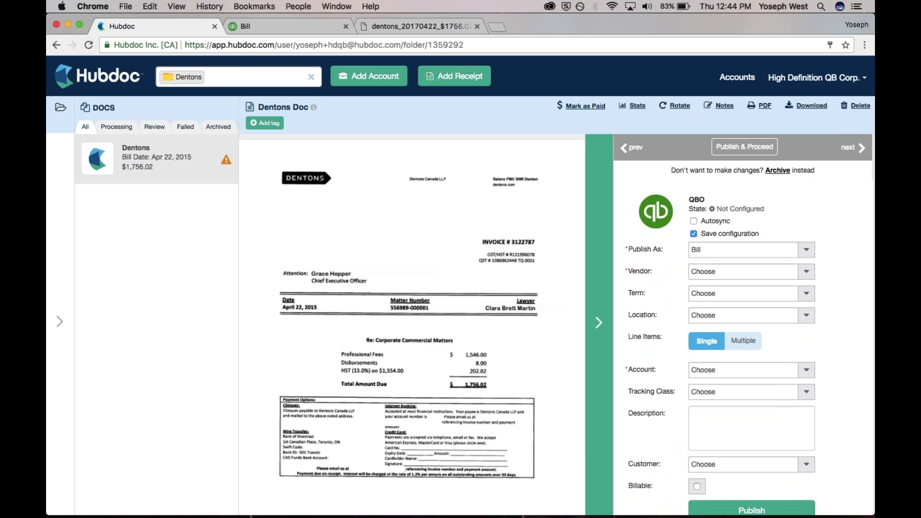
{"action": "left_click", "coordinate": [597, 332]}
{"action": "left_click", "coordinate": [93, 147]}
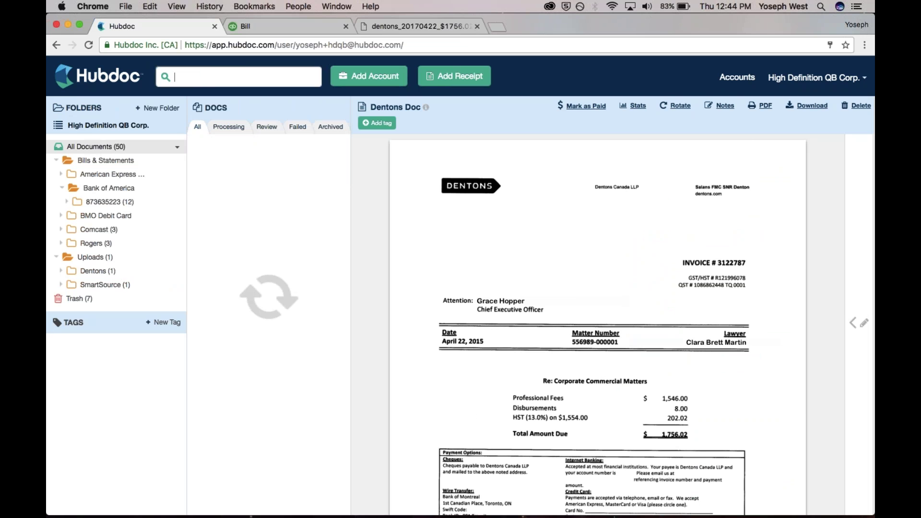
{"action": "left_click", "coordinate": [78, 125]}
- Switch to My Hubdoc and open the High Definition QB Corp. client account
{"action": "left_click", "coordinate": [81, 142]}
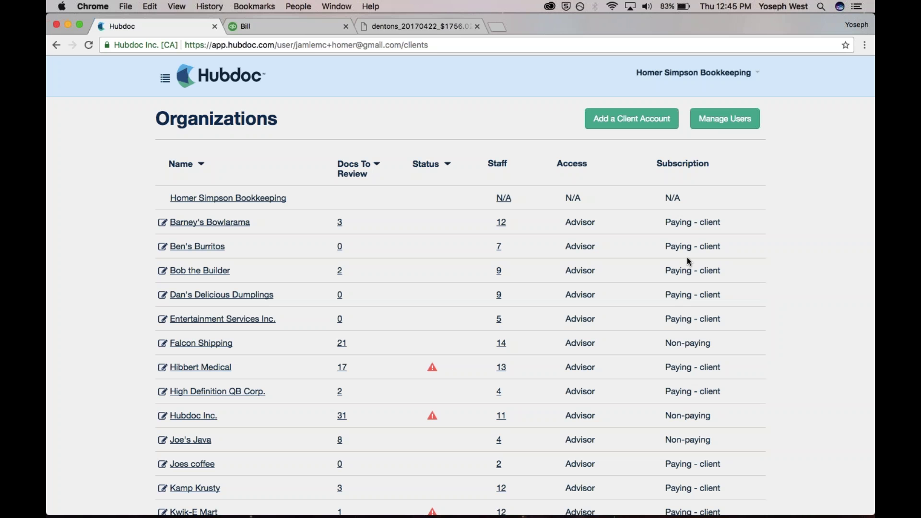
{"action": "left_click", "coordinate": [235, 393]}
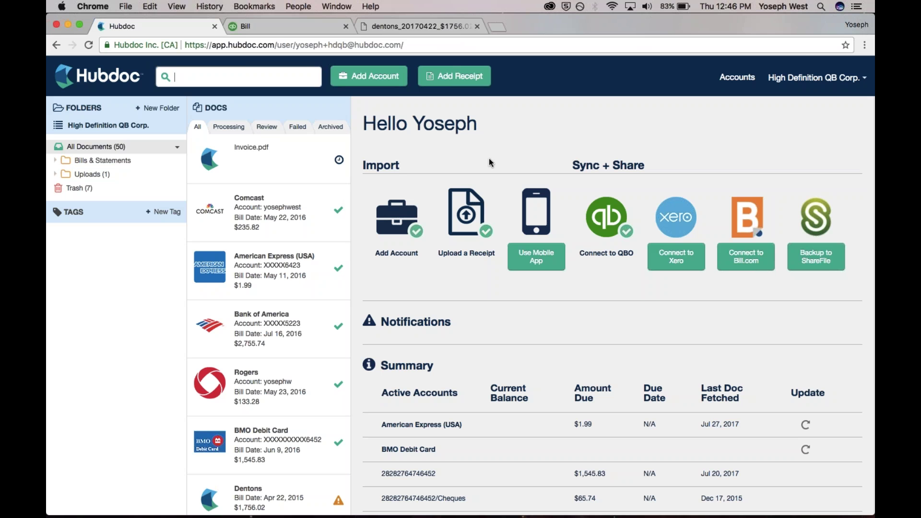
- Update the saved American Express (USA) login password and close the accounts window
{"action": "left_click", "coordinate": [745, 78]}
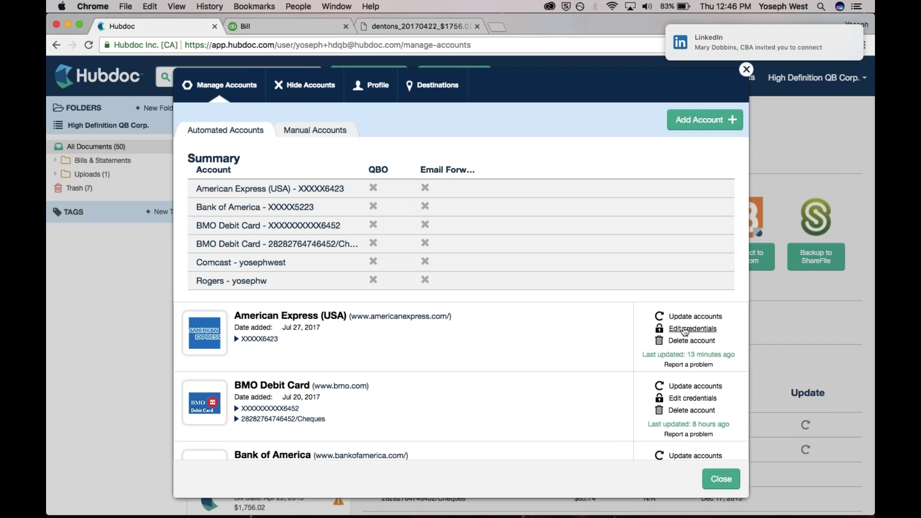
{"action": "left_click", "coordinate": [699, 331]}
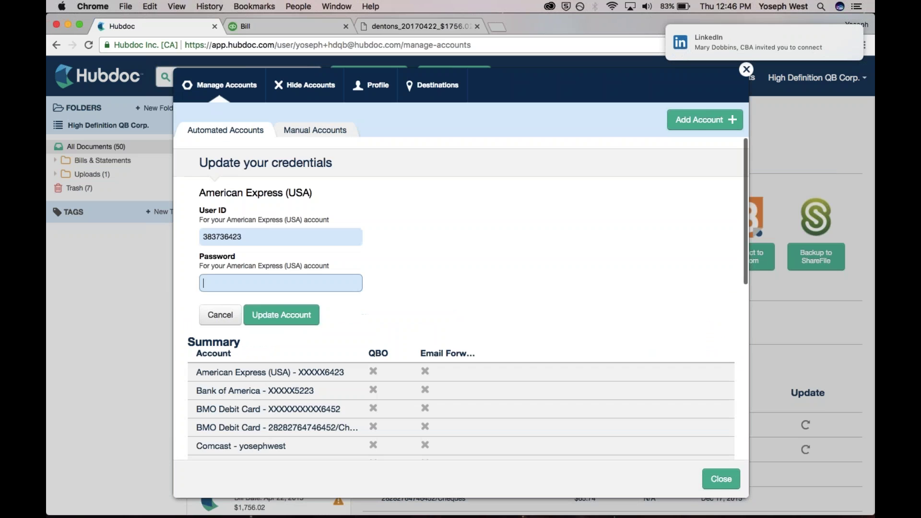
{"action": "type", "text": "••••••••••••"}
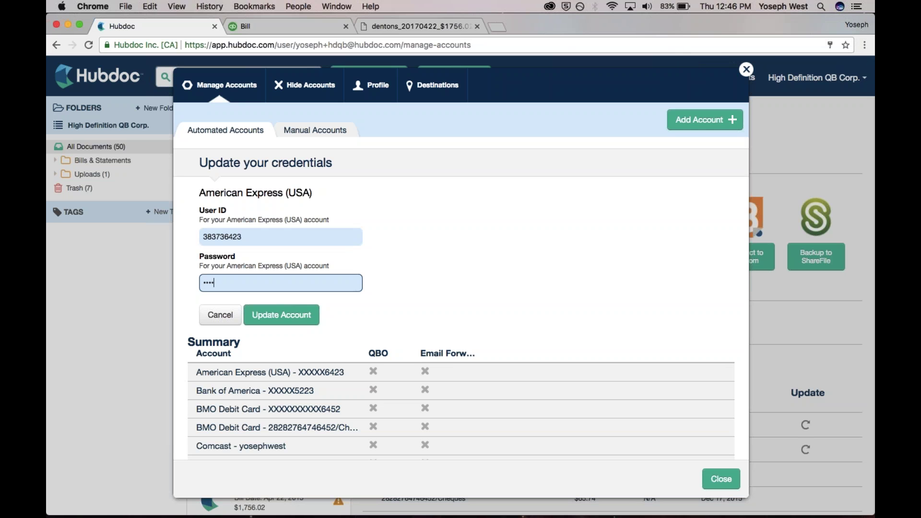
{"action": "key", "text": "Return"}
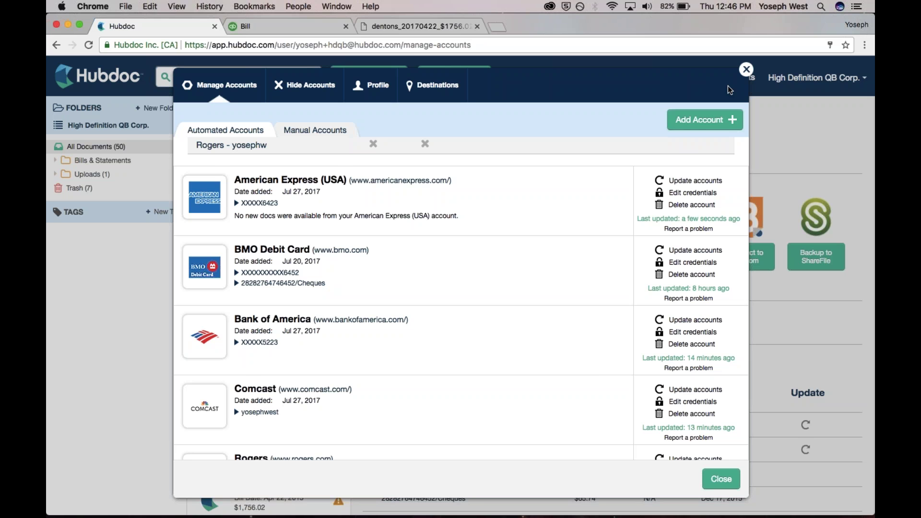
{"action": "left_click", "coordinate": [746, 69]}
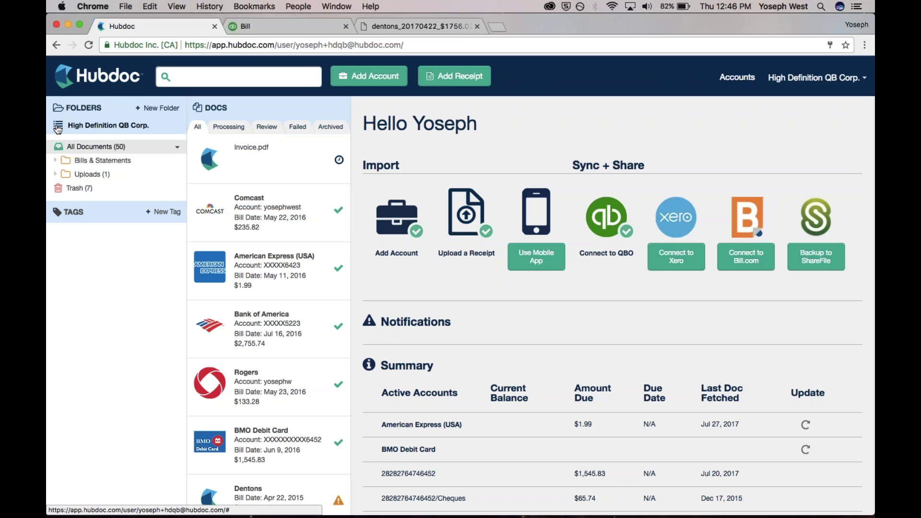
{"action": "left_click", "coordinate": [57, 128]}
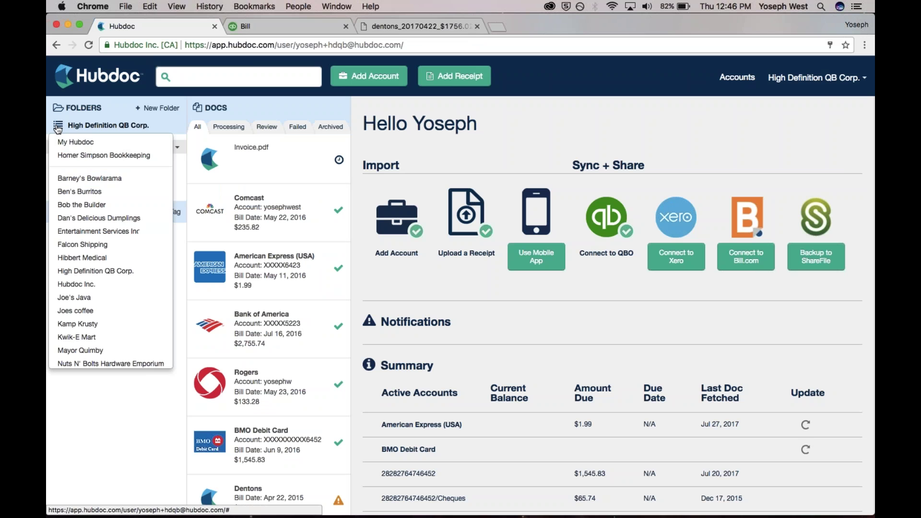
- Return to the Organizations overview and open Hibbert Medical's accounts with problems
{"action": "left_click", "coordinate": [92, 144]}
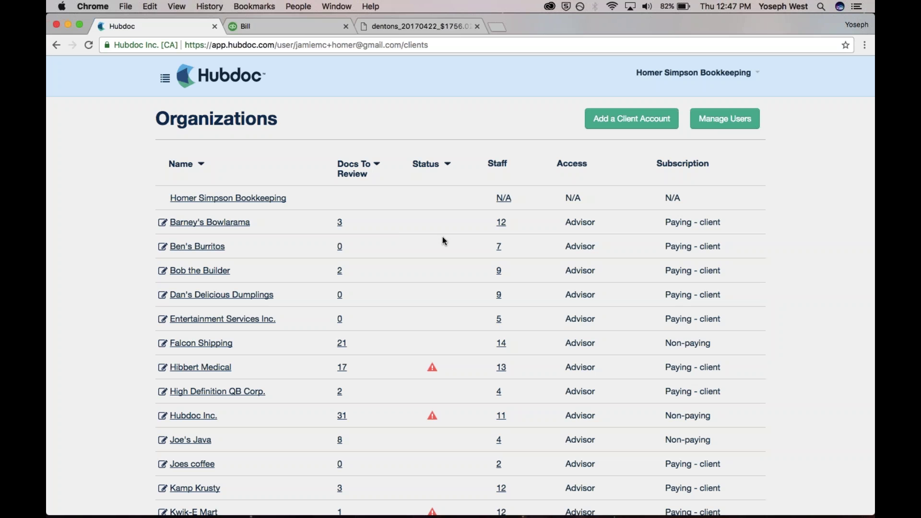
{"action": "left_click", "coordinate": [433, 370]}
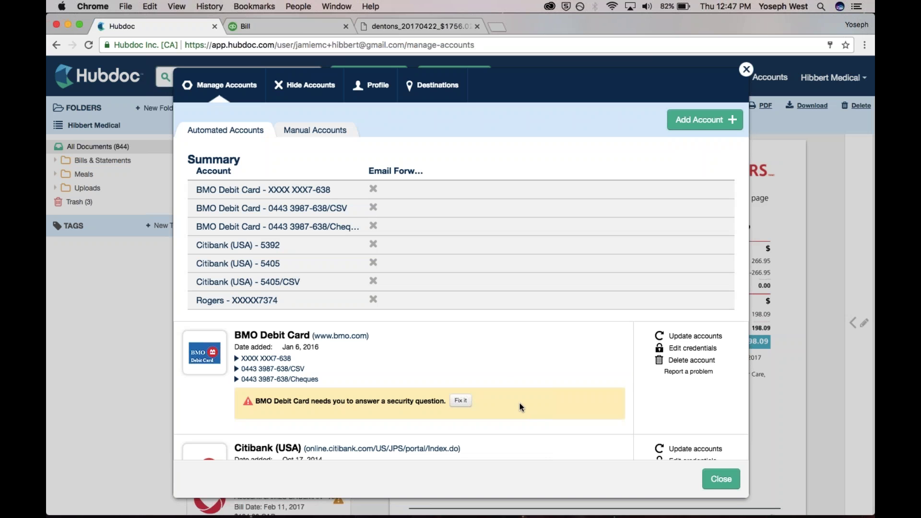
{"action": "left_click", "coordinate": [747, 68]}
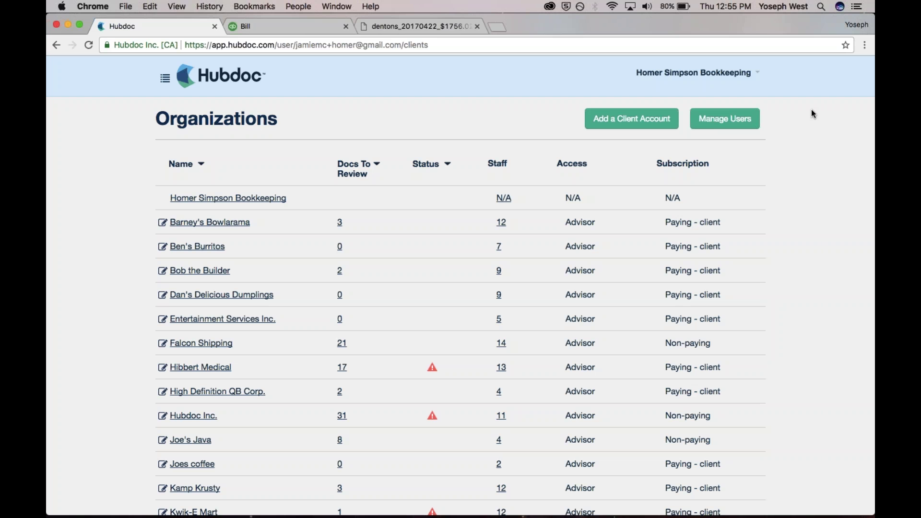
- Load hubdoc.com/qbpowerhour in a new Chrome tab to show the QuickBooks ProAdvisor landing page
{"action": "key", "text": "super+t"}
{"action": "type", "text": "hubdoc"}
{"action": "type", "text": ".com/q"}
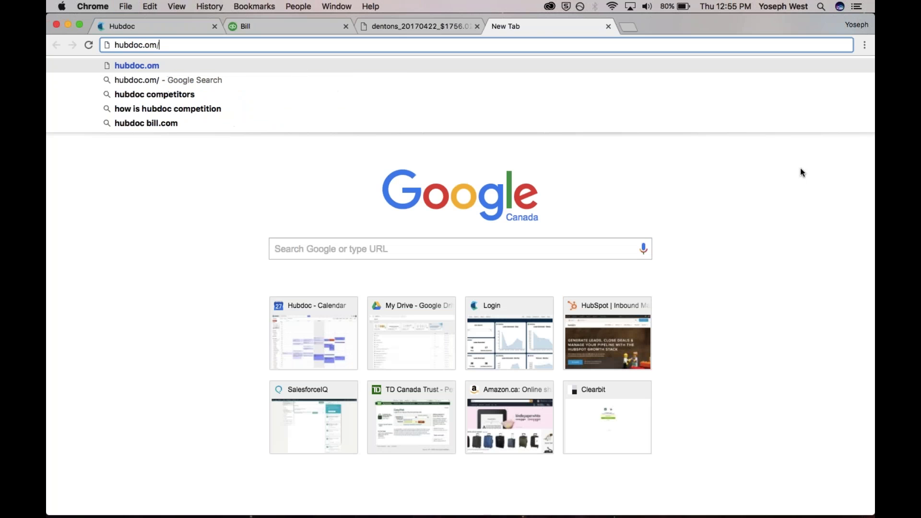
{"action": "type", "text": "bp"}
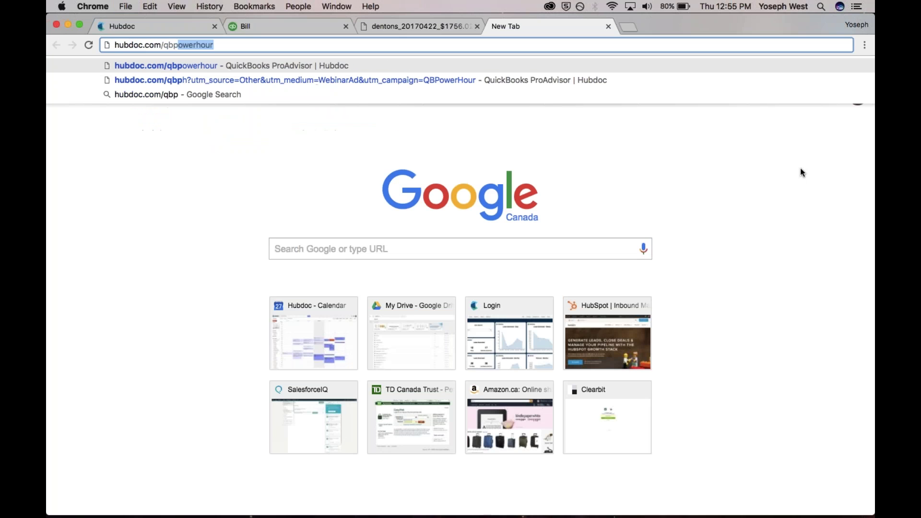
{"action": "key", "text": "Return"}
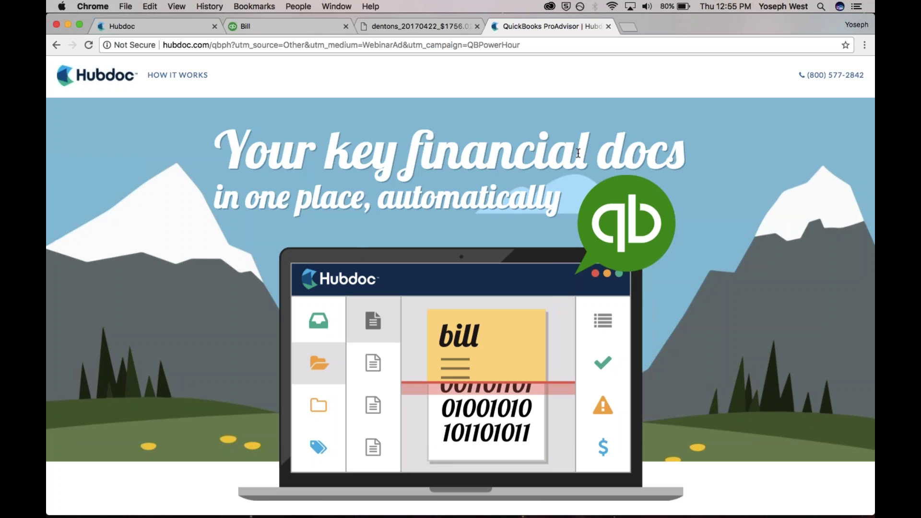
- Reload hubdoc.com/qbpowerhour and scroll down to the free practice-account sign-up form
{"action": "left_click", "coordinate": [567, 37]}
{"action": "type", "text": "hubdoc.com/"}
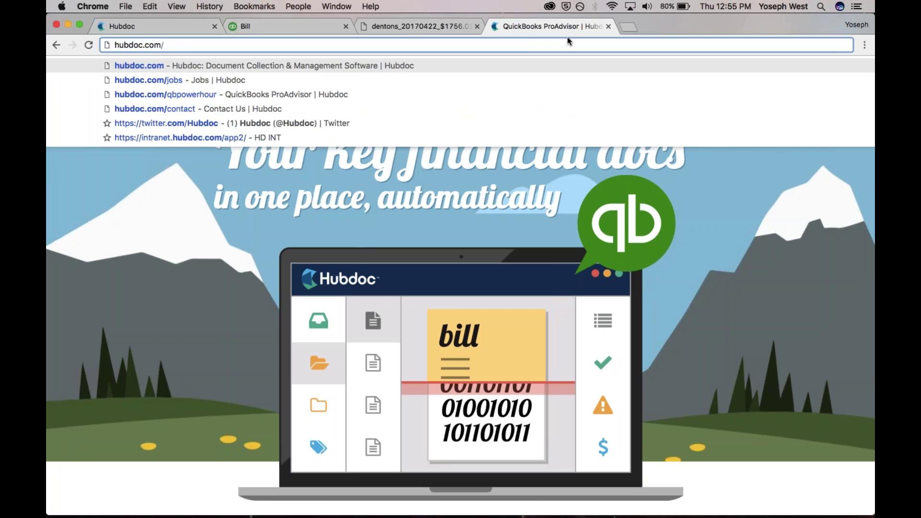
{"action": "key", "text": "Down"}
{"action": "key", "text": "Down"}
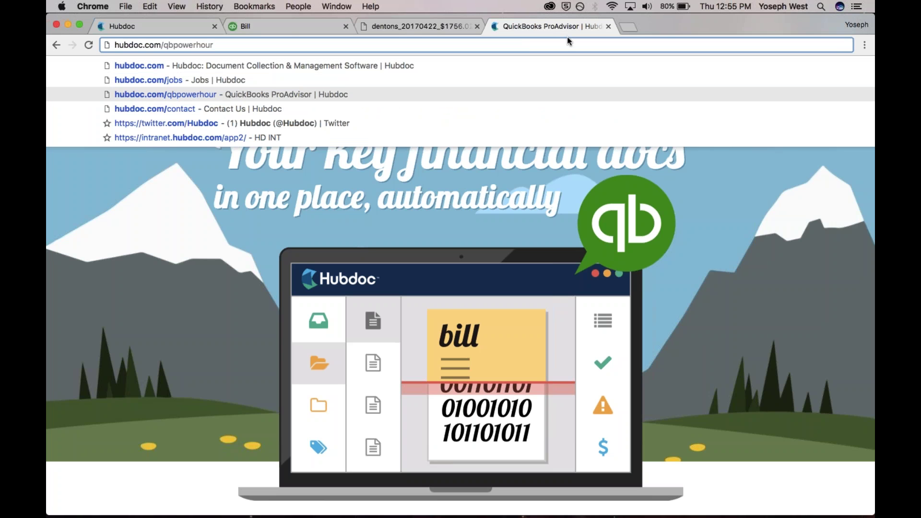
{"action": "key", "text": "Return"}
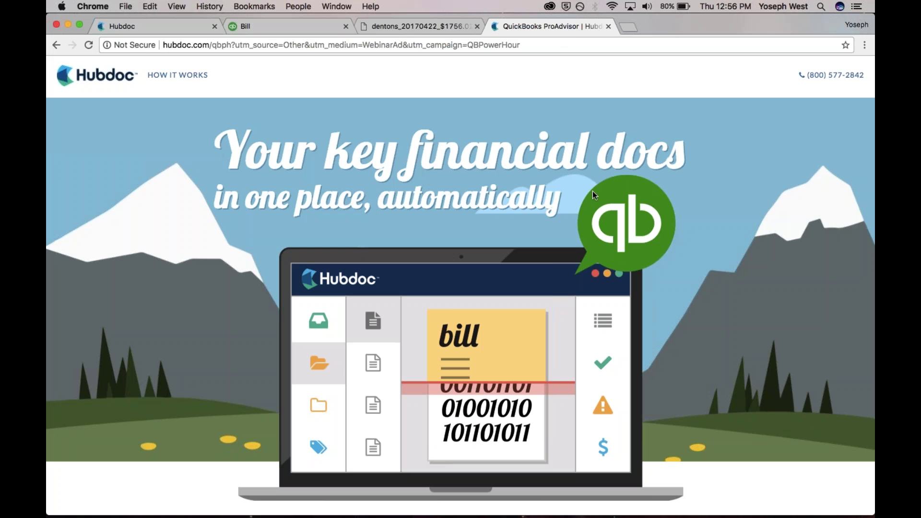
{"action": "scroll", "coordinate": [592, 191], "scroll_direction": "down", "scroll_amount": 5}
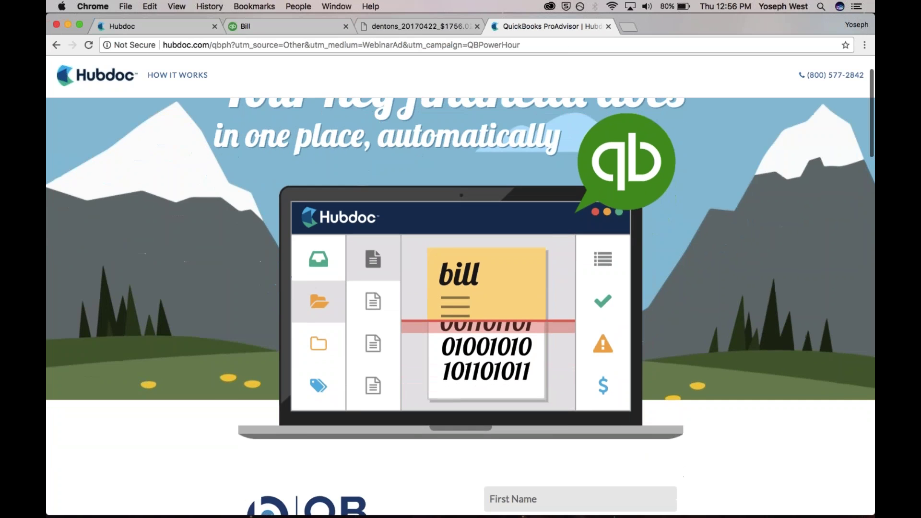
{"action": "scroll", "coordinate": [247, 349], "scroll_direction": "down", "scroll_amount": 3}
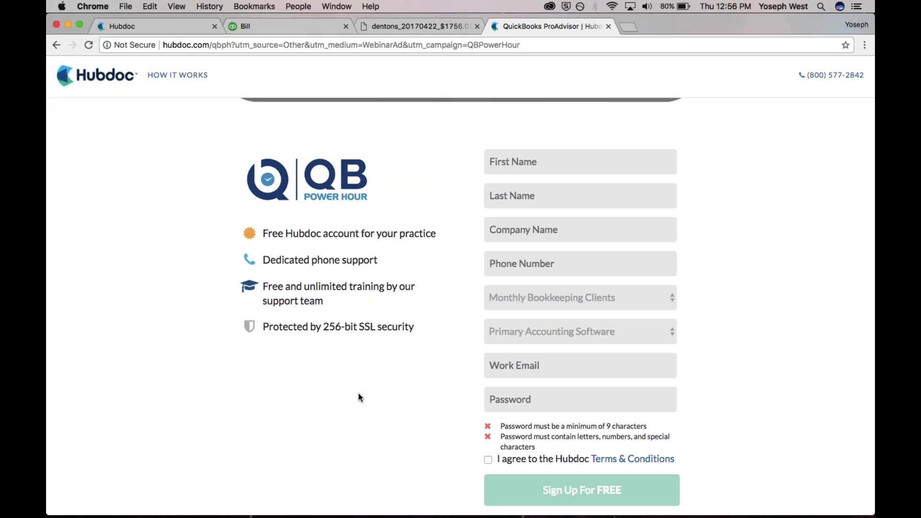
{"action": "scroll", "coordinate": [359, 394], "scroll_direction": "down", "scroll_amount": 2}
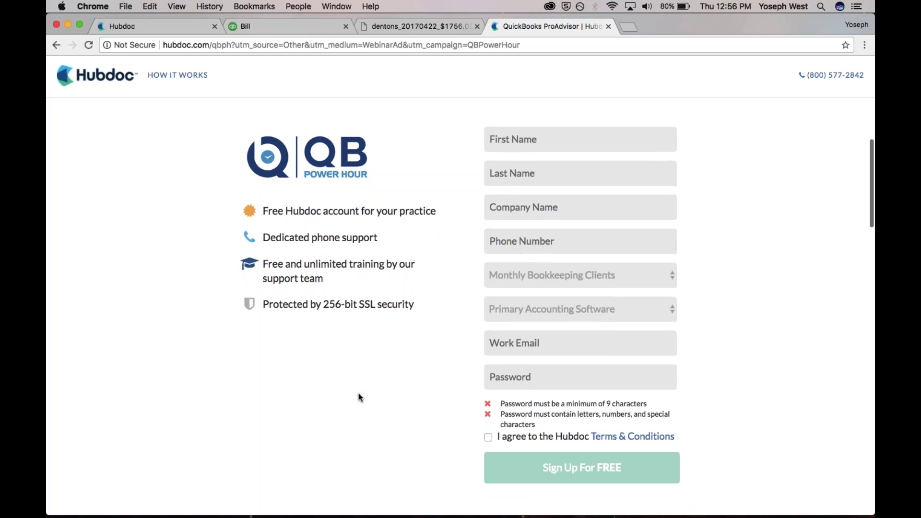